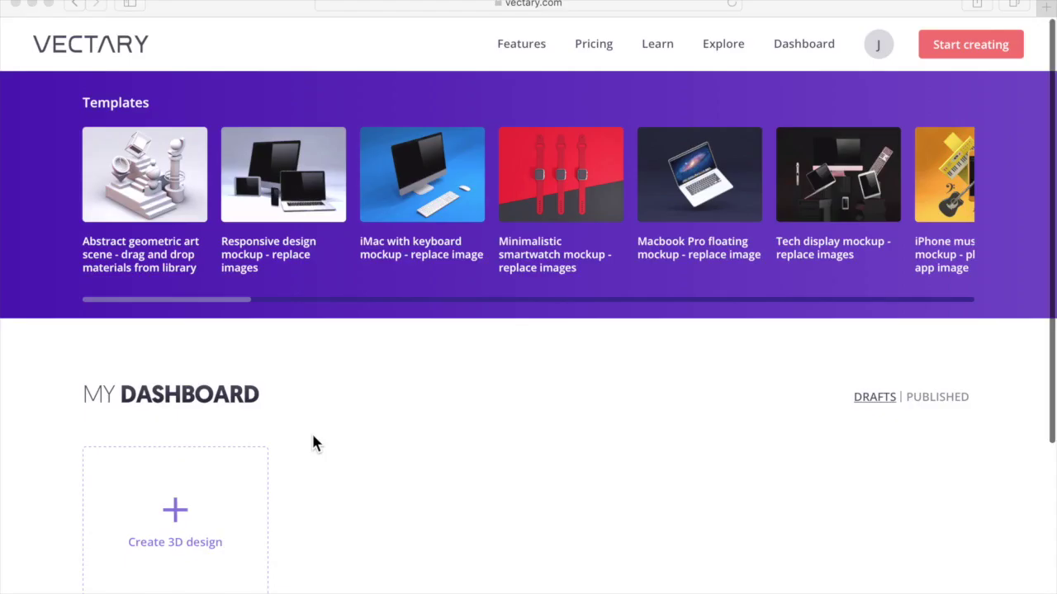
# Create a new 3D design from the dashboard and dismiss the browser warning in the editor
pyautogui.scroll(-3, 313, 436)
pyautogui.scroll(3, 312, 437)
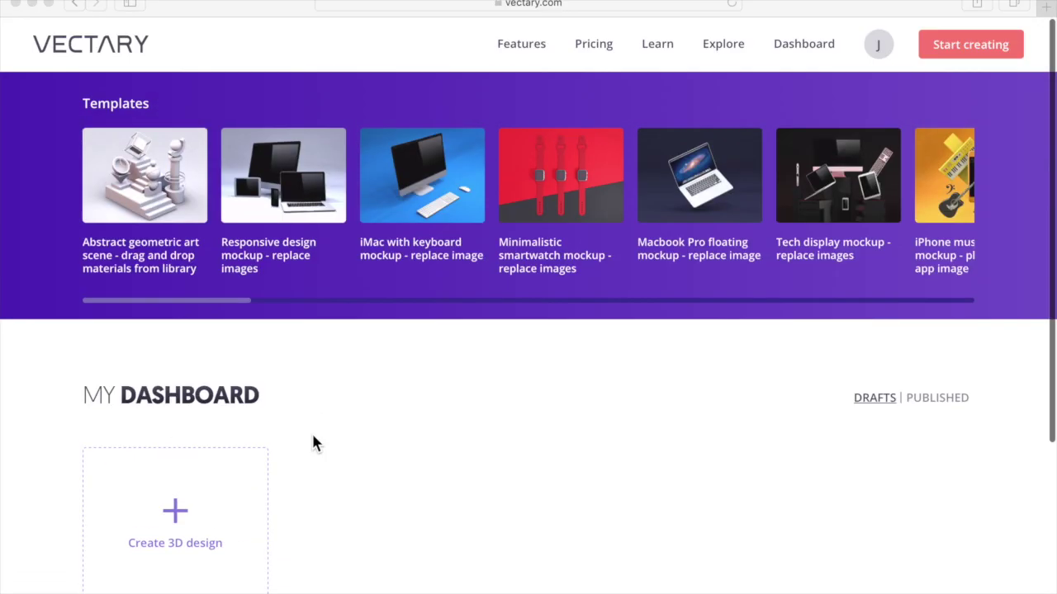
pyautogui.click(172, 510)
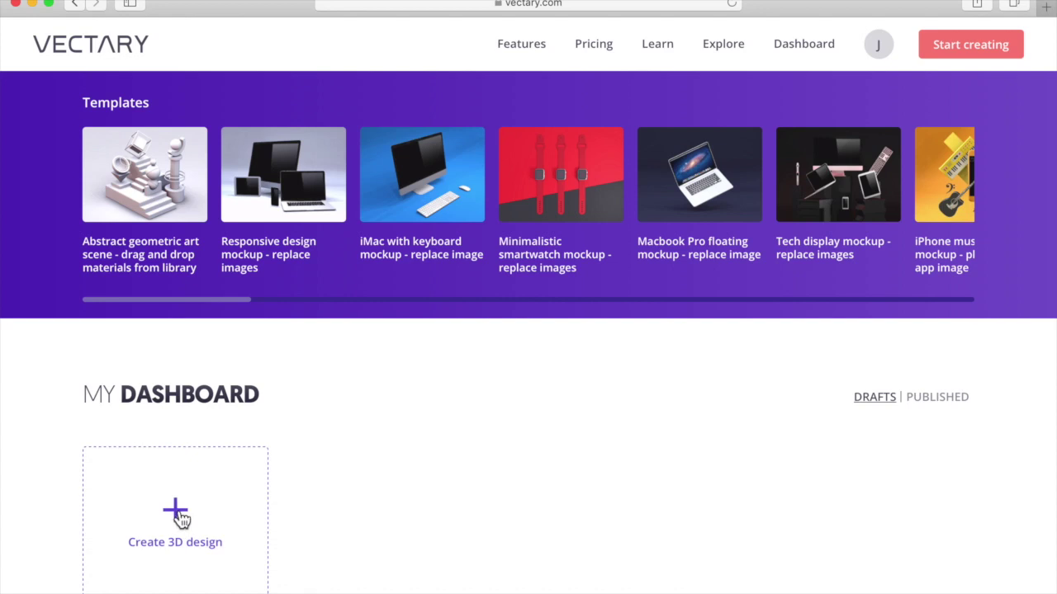
pyautogui.click(181, 513)
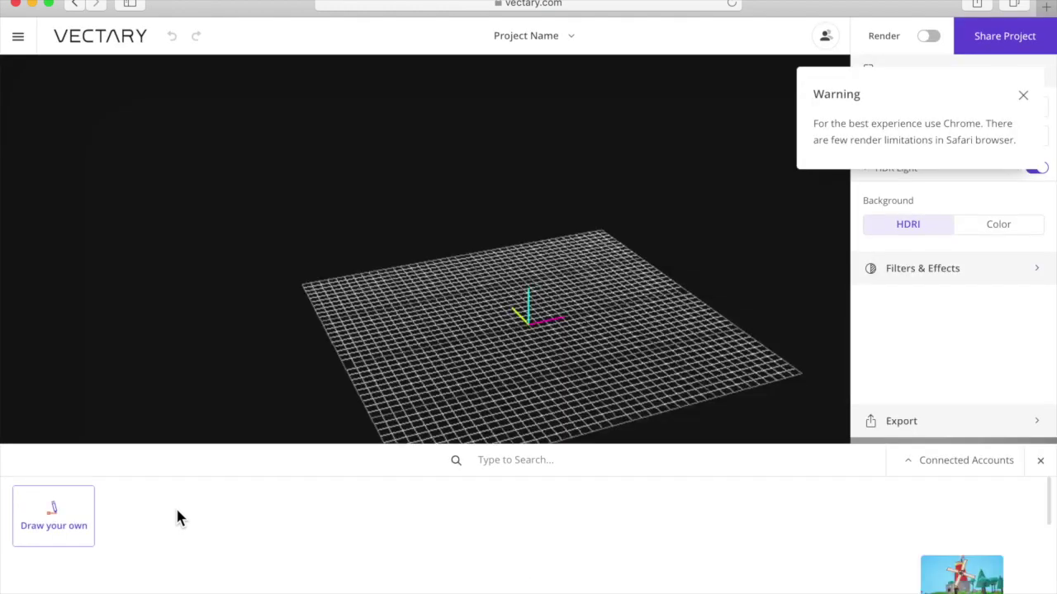
pyautogui.click(1024, 97)
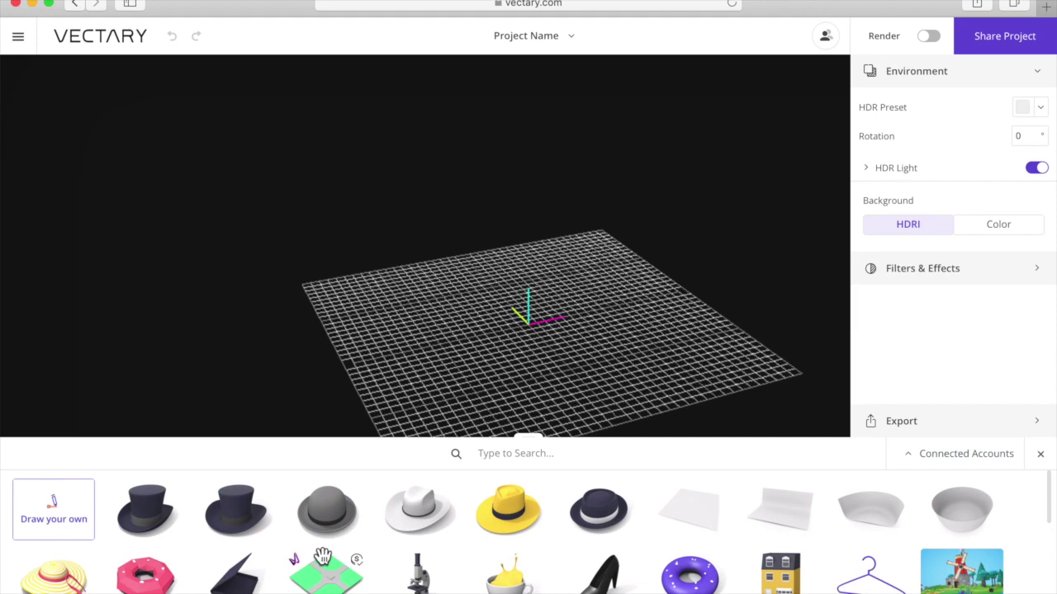
# Look through the models in the object library and close the library to free the viewport
pyautogui.scroll(-10, 322, 557)
pyautogui.scroll(-5, 322, 558)
pyautogui.scroll(20, 322, 557)
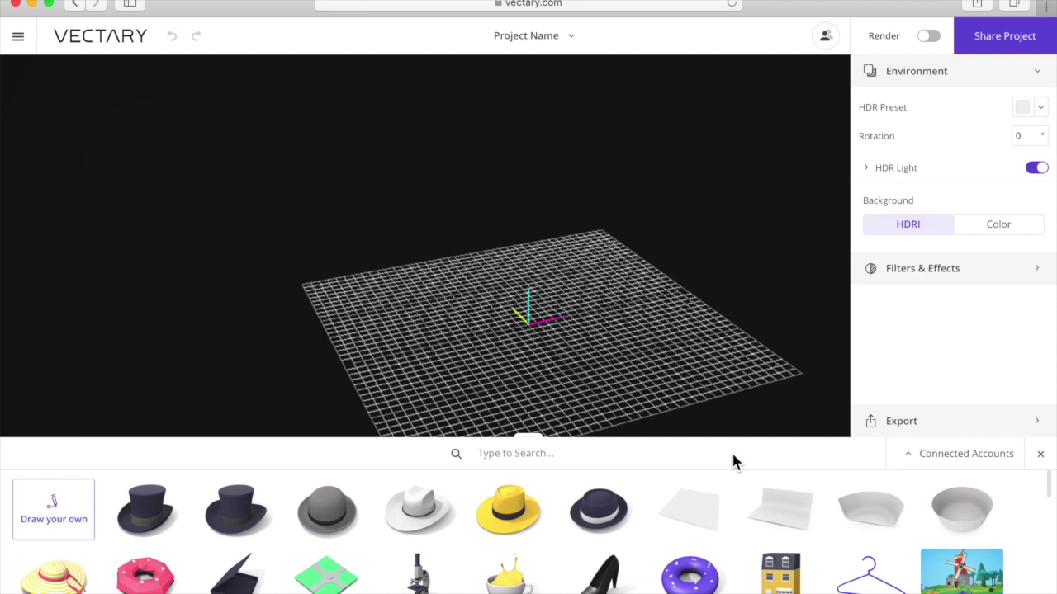
pyautogui.click(1040, 453)
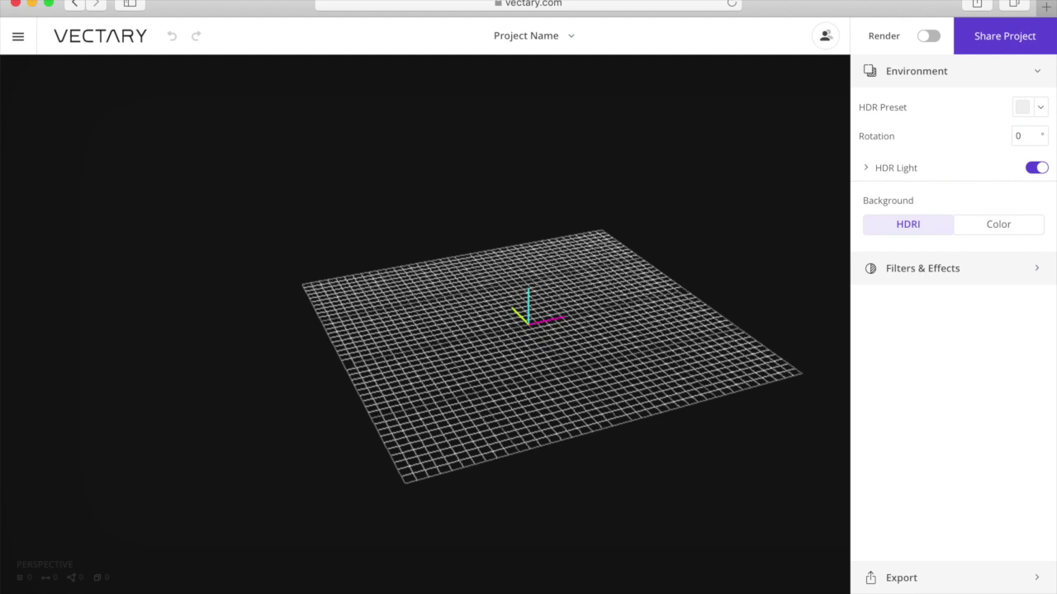
# Import the file pumpkin 8 x 8 x 4.obj from the OneDrive folder into the project
pyautogui.click(20, 38)
pyautogui.click(39, 147)
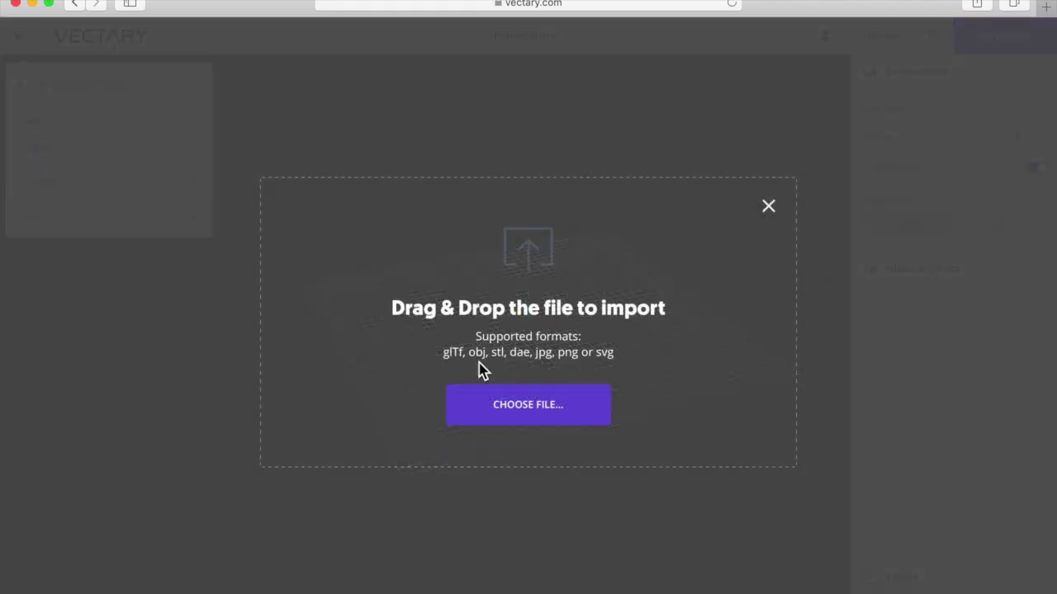
pyautogui.click(518, 411)
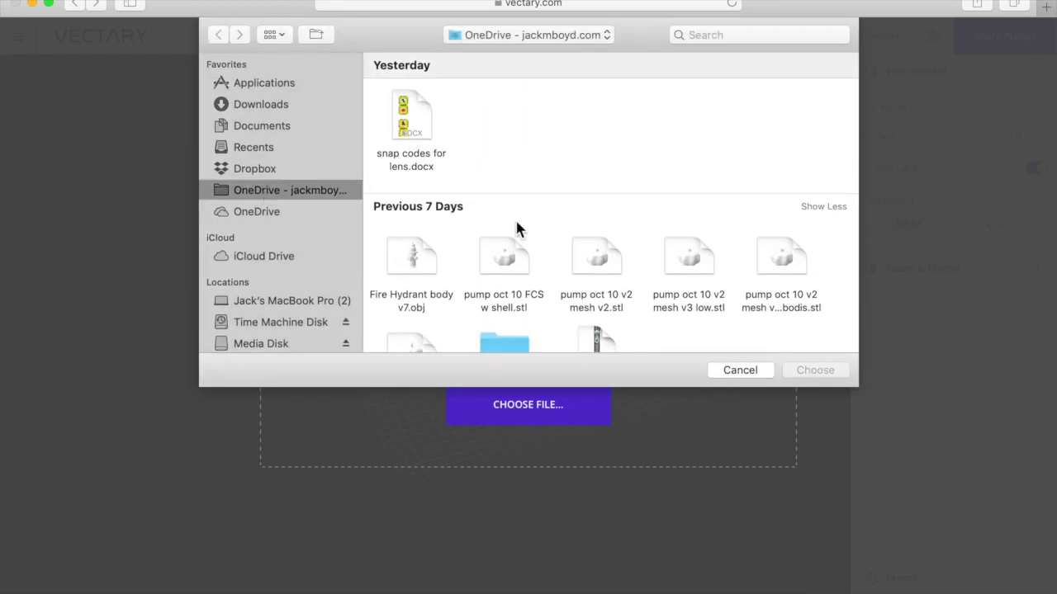
pyautogui.scroll(-5, 479, 218)
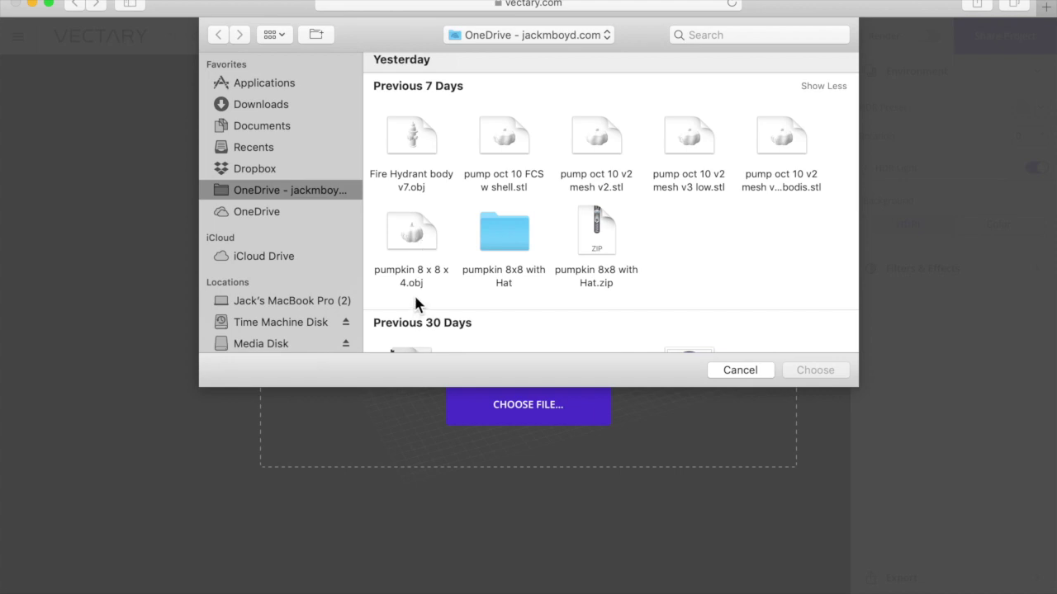
pyautogui.click(409, 235)
pyautogui.click(818, 373)
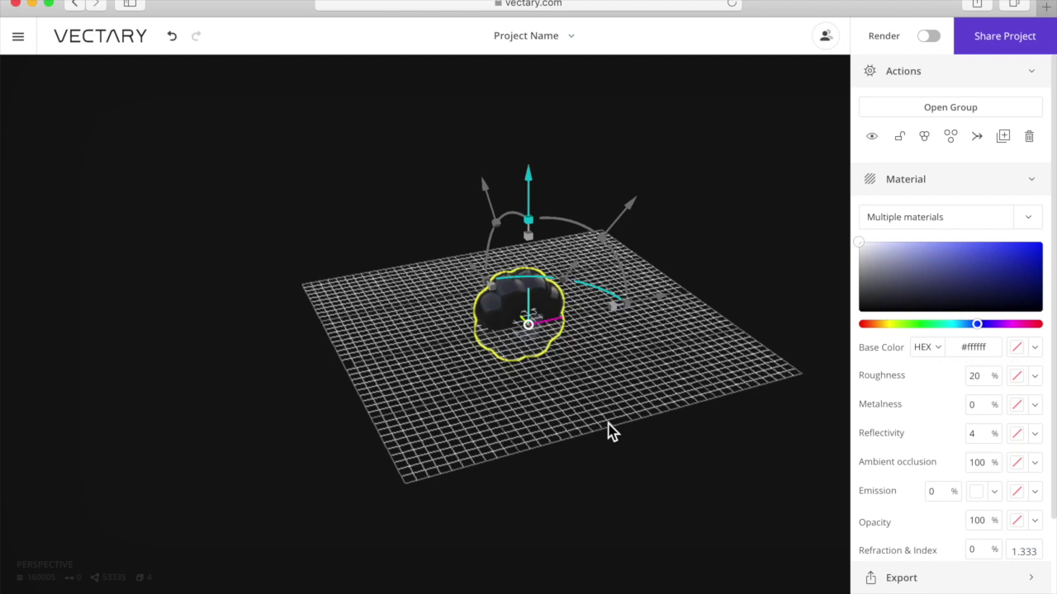
# Examine the imported pumpkin's orientation in the perspective, front, back and left views
pyautogui.moveTo(608, 431); pyautogui.dragTo(533, 391)
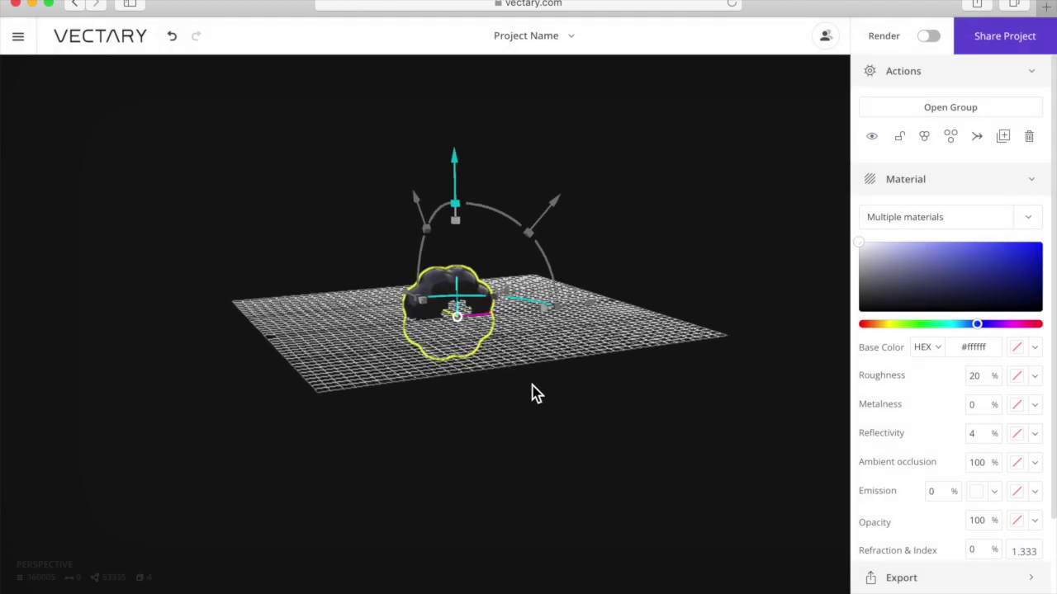
pyautogui.scroll(-2, 533, 394)
pyautogui.scroll(5, 533, 394)
pyautogui.scroll(5, 533, 394)
pyautogui.moveTo(532, 394); pyautogui.dragTo(598, 435)
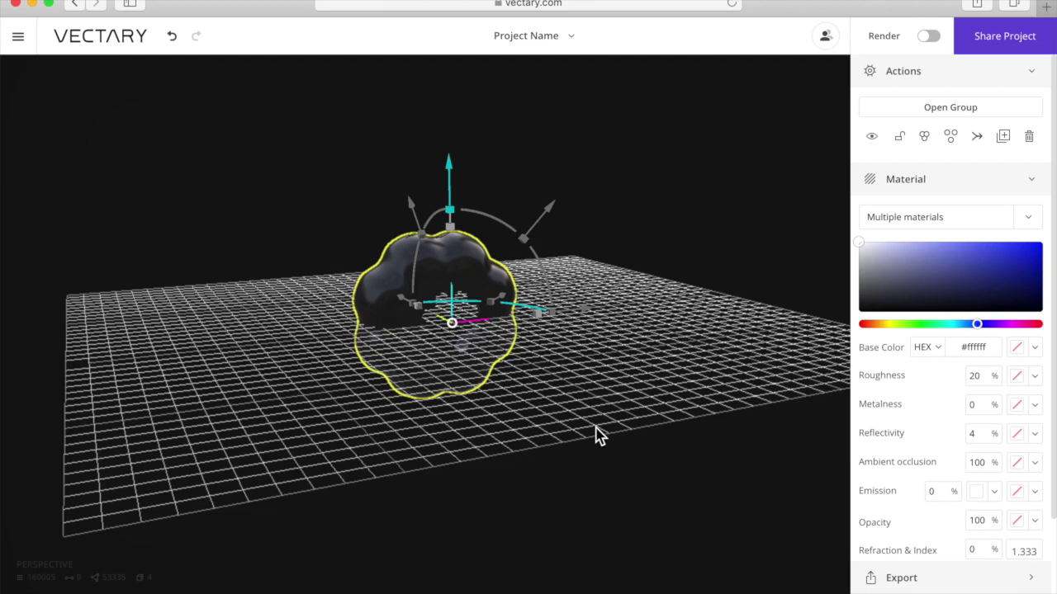
pyautogui.press('1')
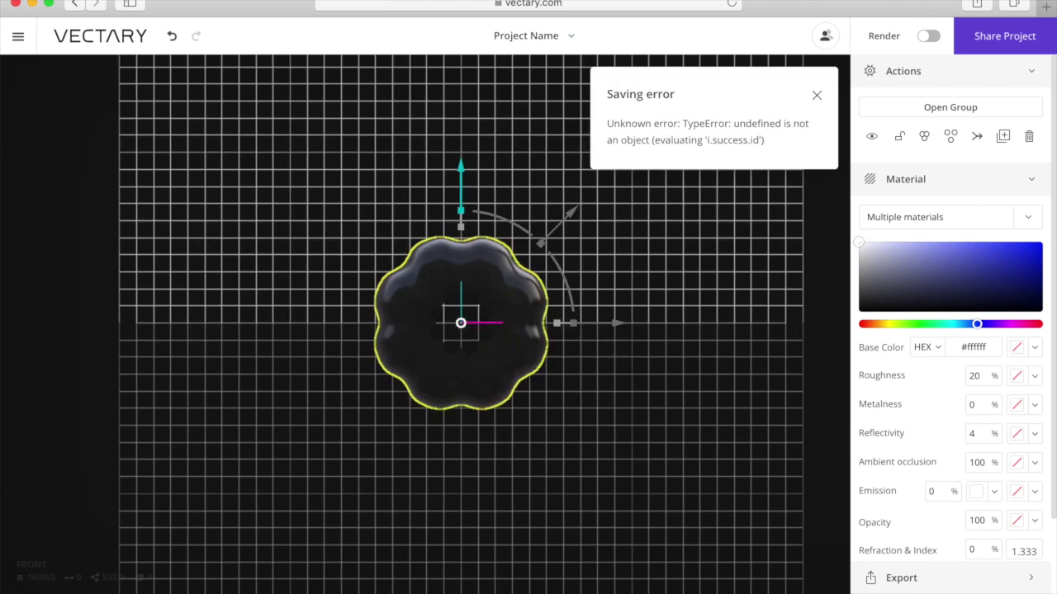
pyautogui.click(818, 99)
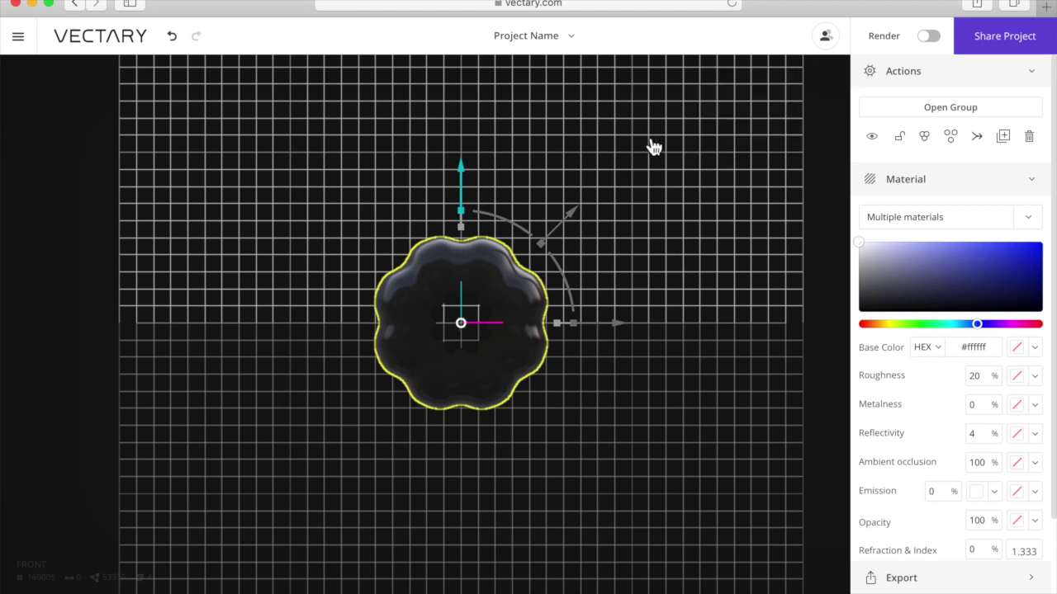
pyautogui.press('3')
pyautogui.hotkey('ctrl', '1')
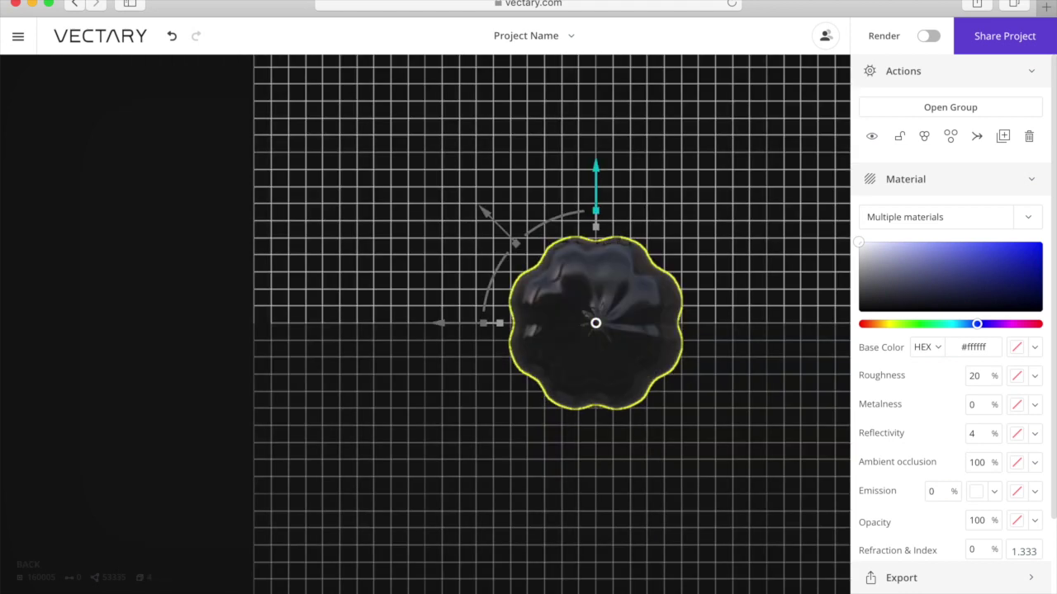
pyautogui.hotkey('ctrl', '3')
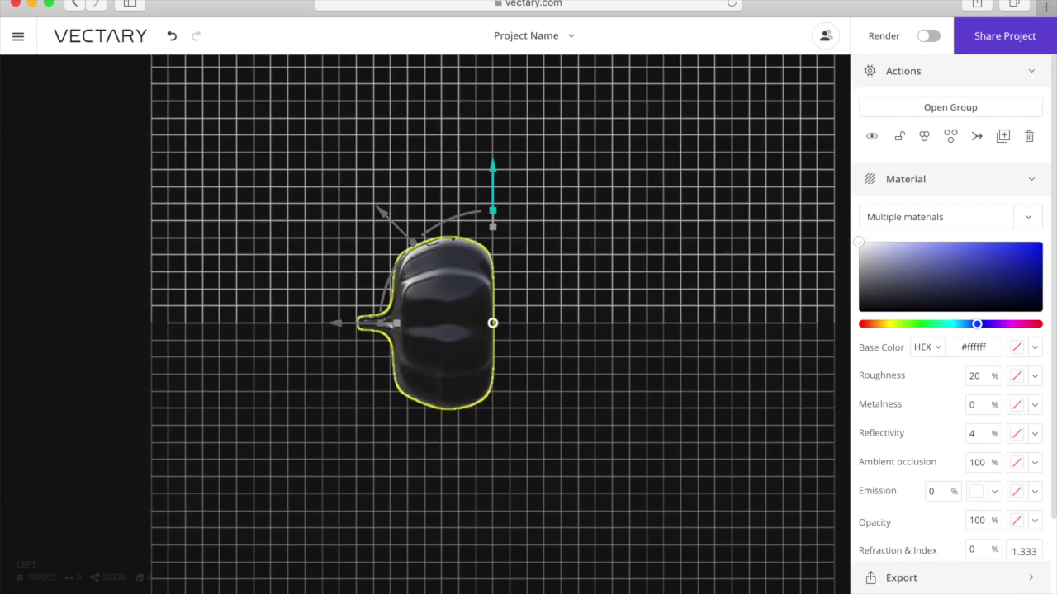
# Rotate the pumpkin a quarter turn in the left view so its stem points up, and check it from top, bottom and in perspective
pyautogui.moveTo(451, 226); pyautogui.dragTo(609, 286)
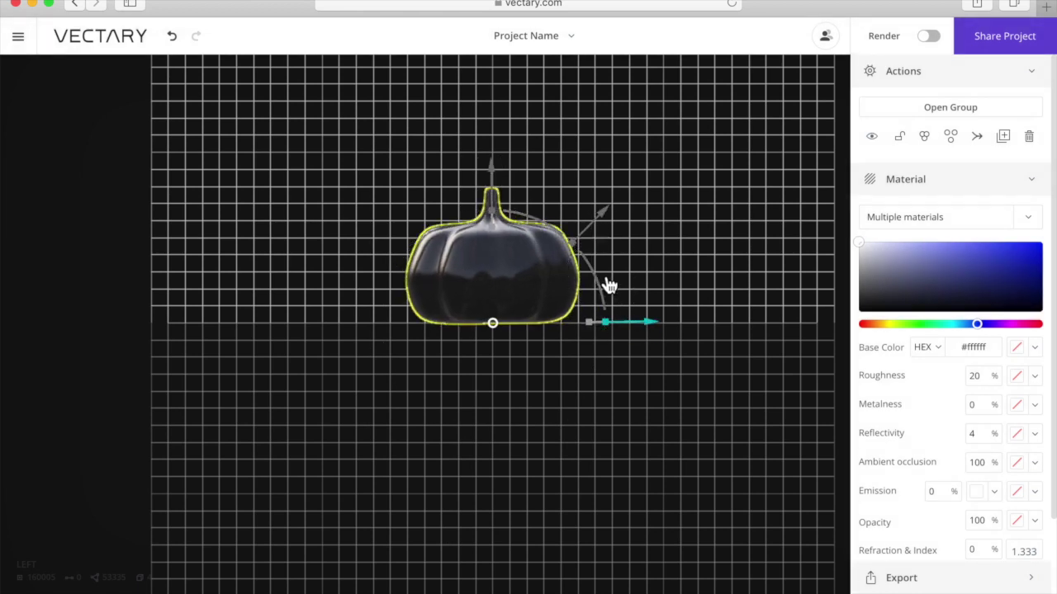
pyautogui.press('Up')
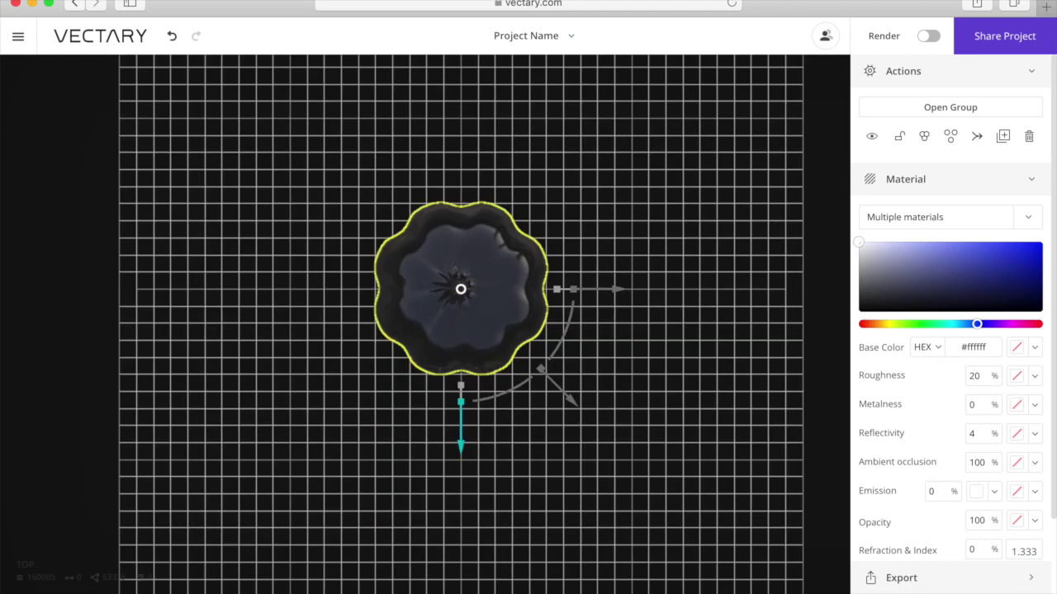
pyautogui.press('Down')
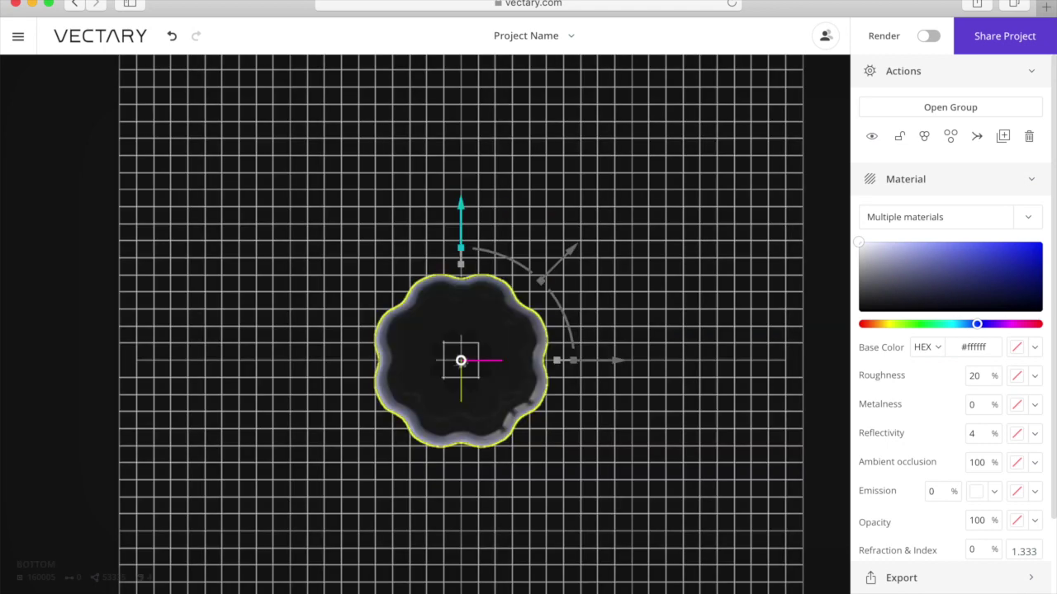
pyautogui.moveTo(446, 215); pyautogui.dragTo(516, 442, button='right')
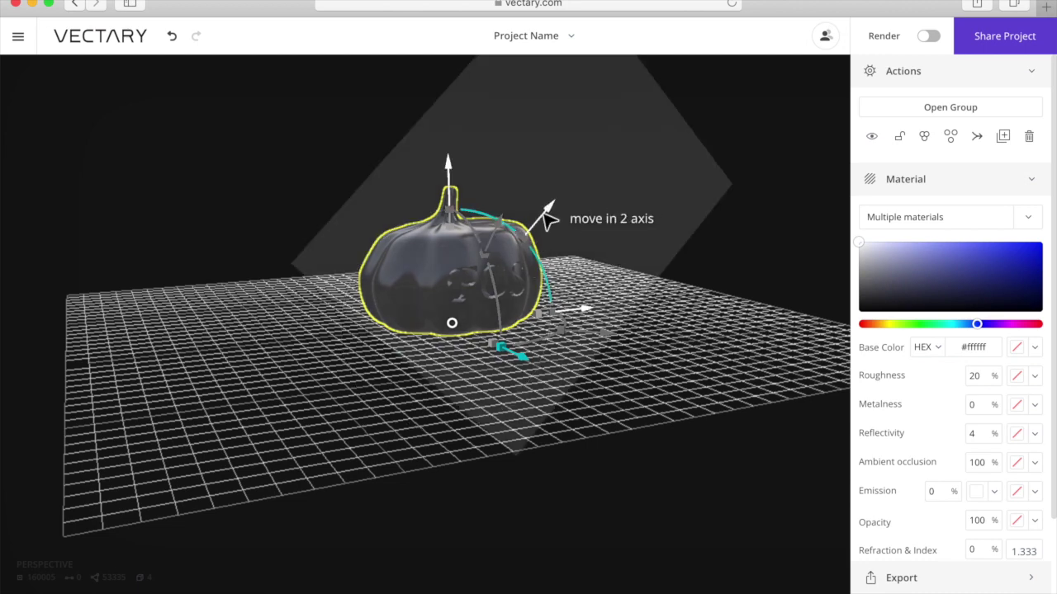
# Try moving the pumpkin freely along two axes, and undo that move
pyautogui.moveTo(549, 217); pyautogui.dragTo(579, 174)
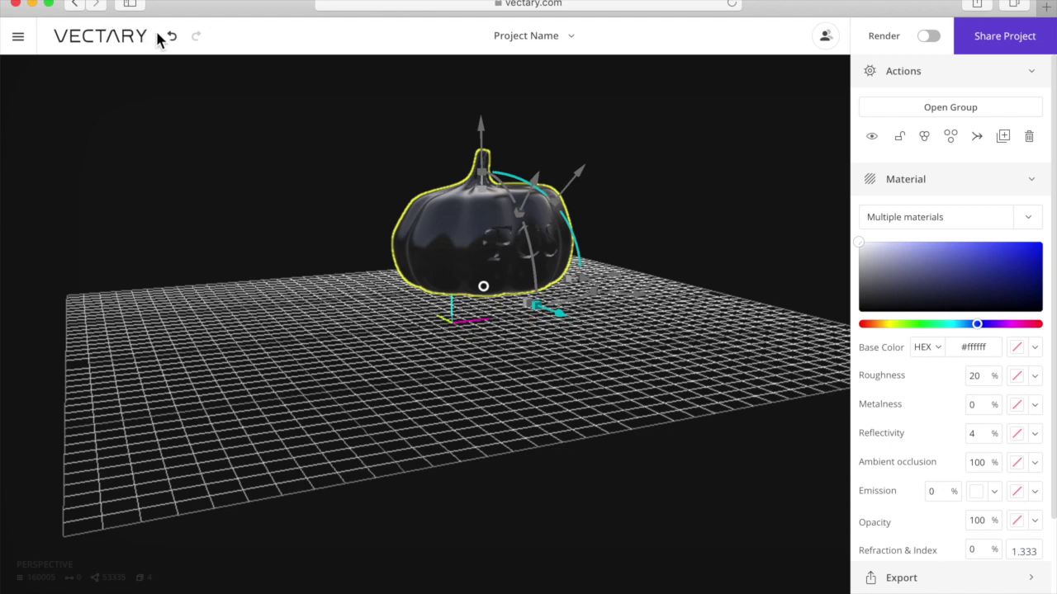
pyautogui.click(170, 37)
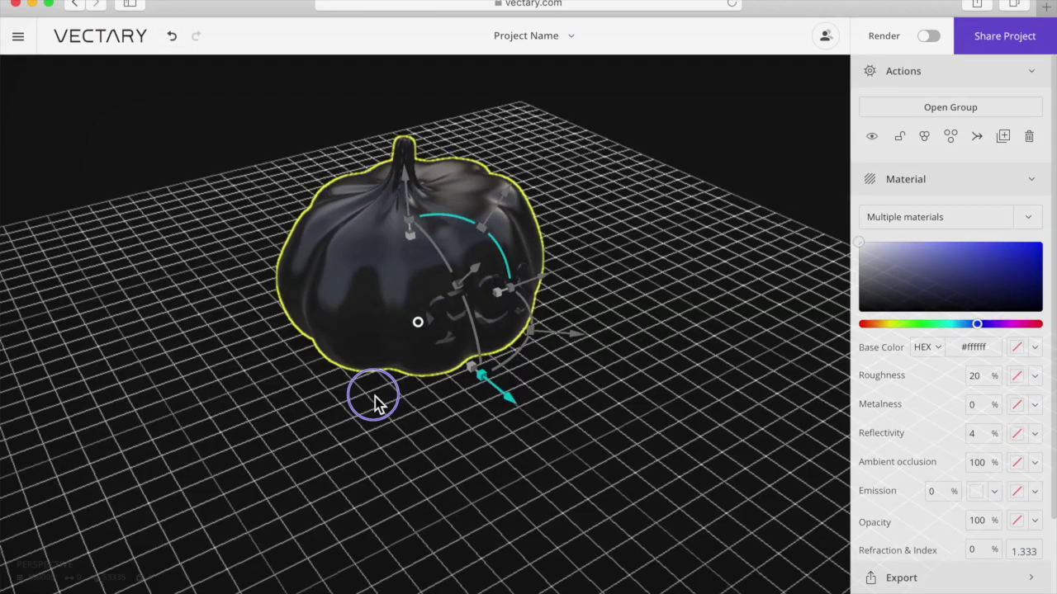
# Try scaling the pumpkin up uniformly in all directions, and undo the last scaling
pyautogui.moveTo(374, 395); pyautogui.dragTo(389, 379, button='right')
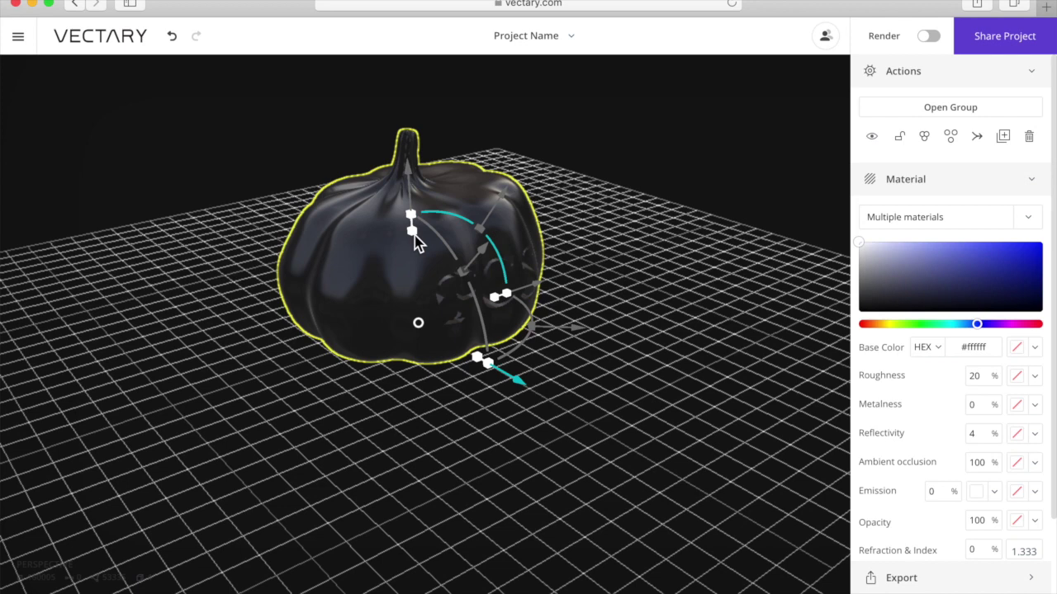
pyautogui.click(413, 235)
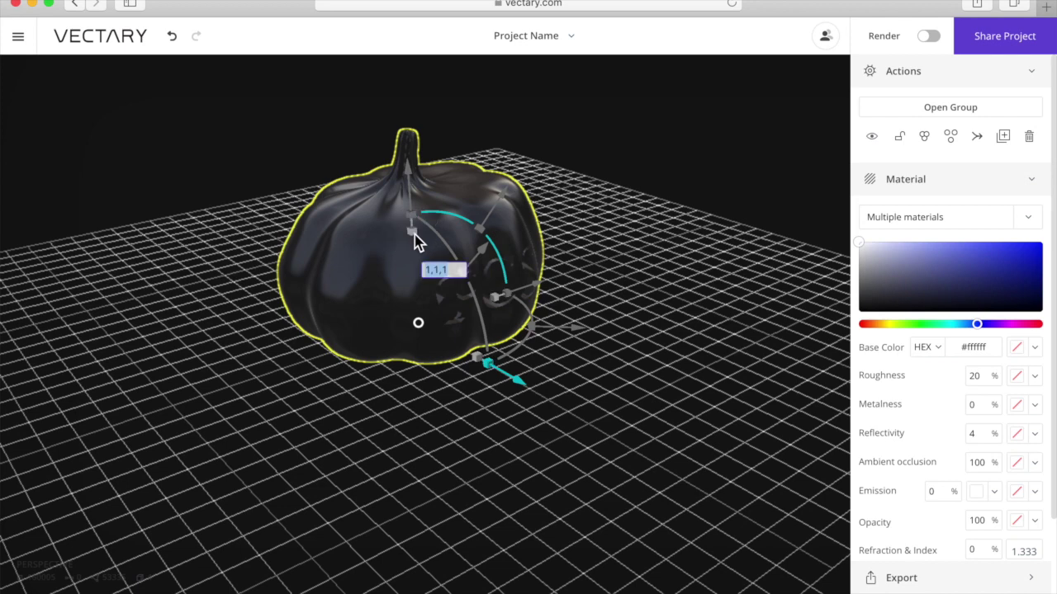
pyautogui.moveTo(414, 234); pyautogui.dragTo(417, 229)
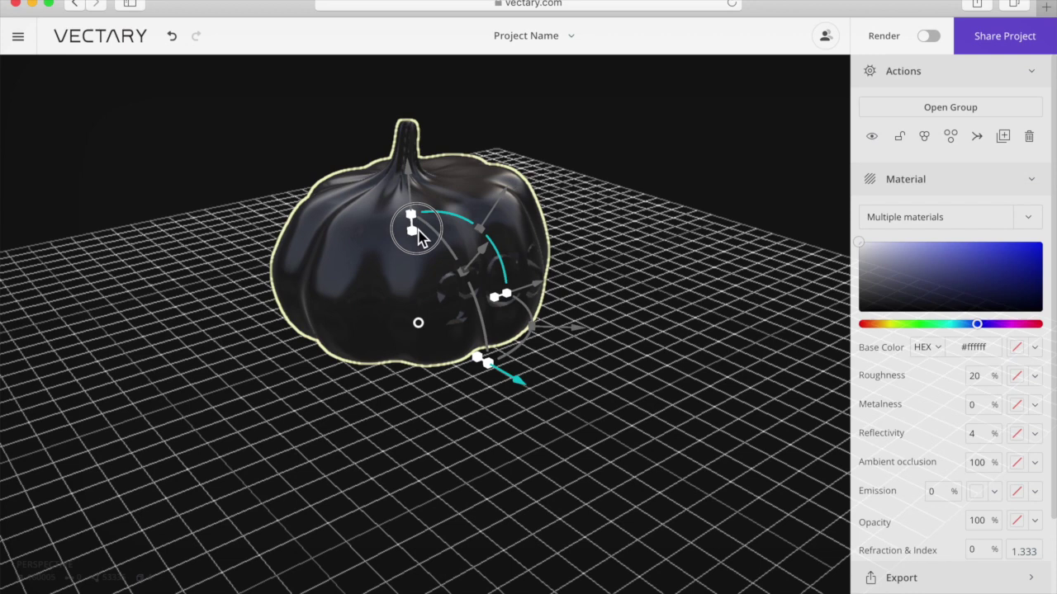
pyautogui.moveTo(419, 237); pyautogui.dragTo(442, 216)
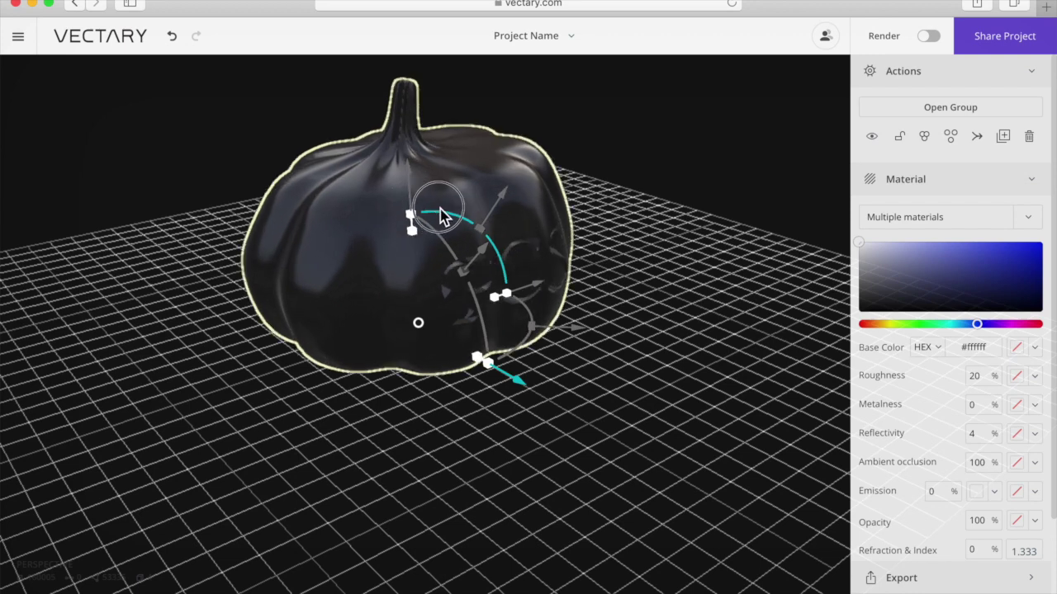
pyautogui.moveTo(442, 216); pyautogui.dragTo(415, 234)
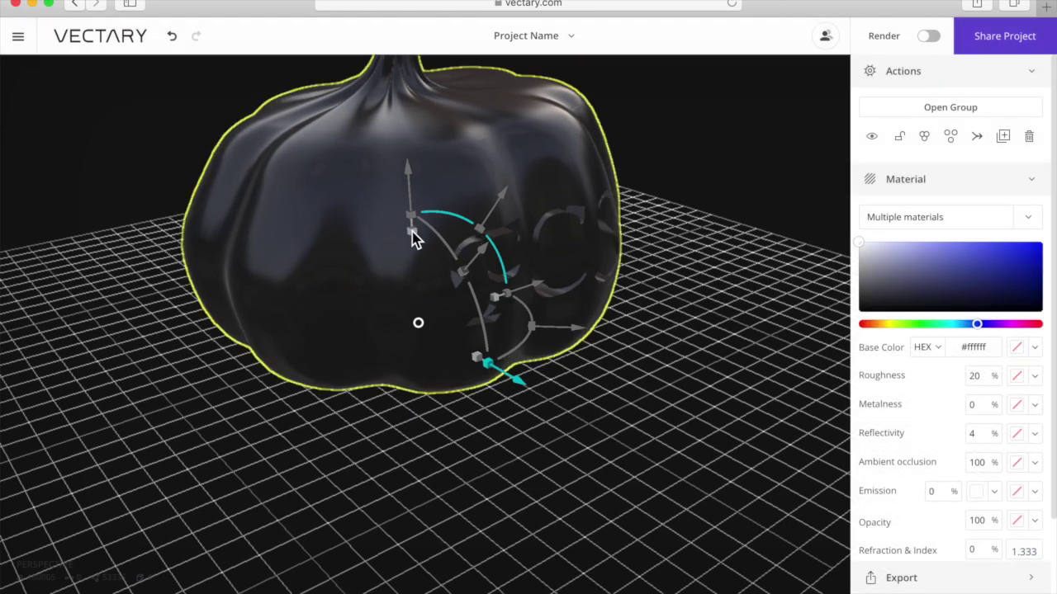
pyautogui.hotkey('ctrl', 'z')
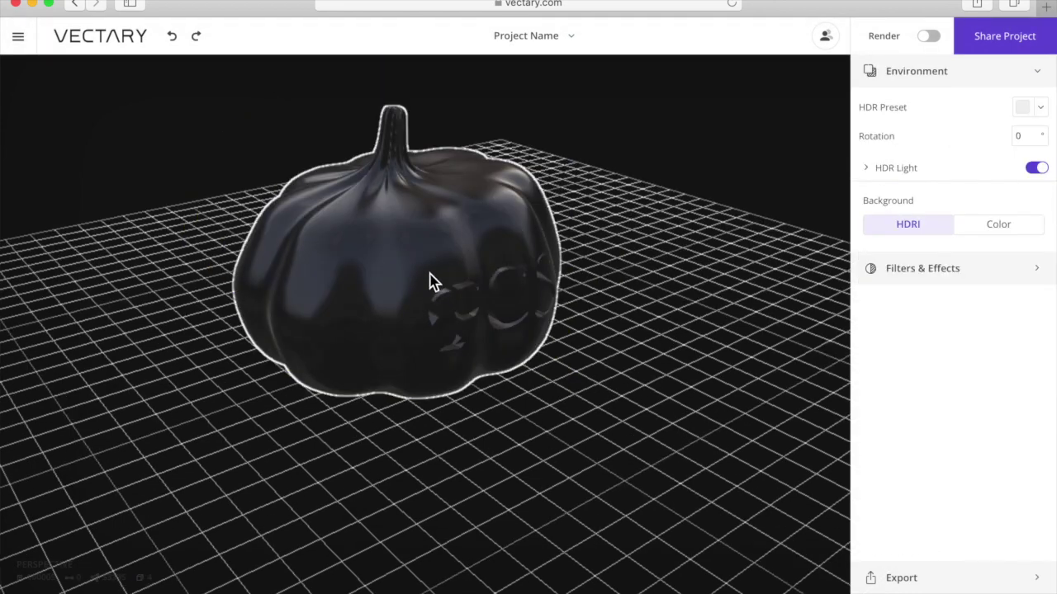
# Select the pumpkin again, enlarge it uniformly on all three axes, and check its size on the grid from another angle
pyautogui.click(431, 281)
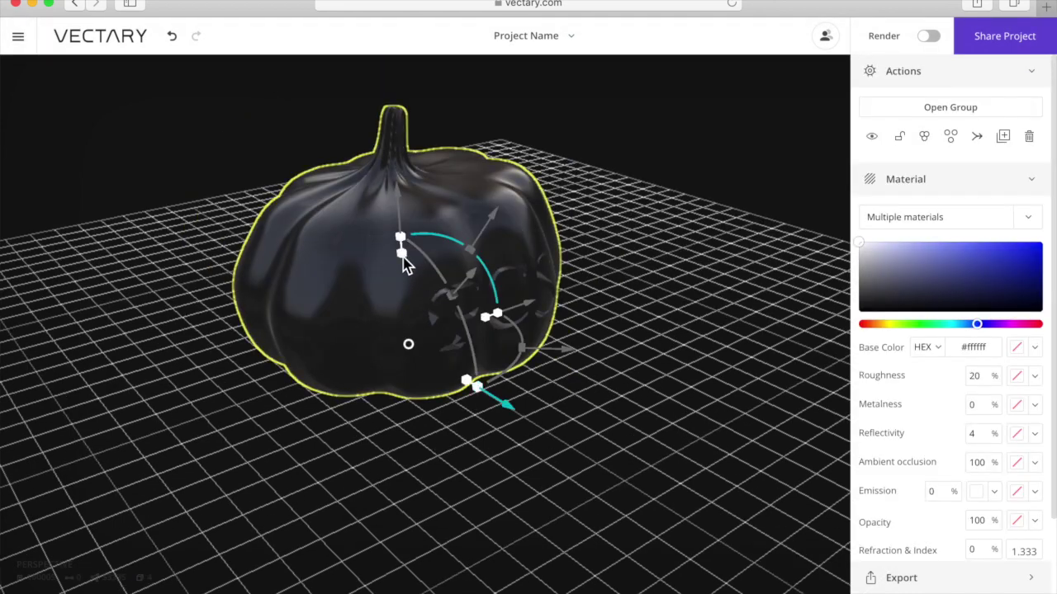
pyautogui.click(486, 319)
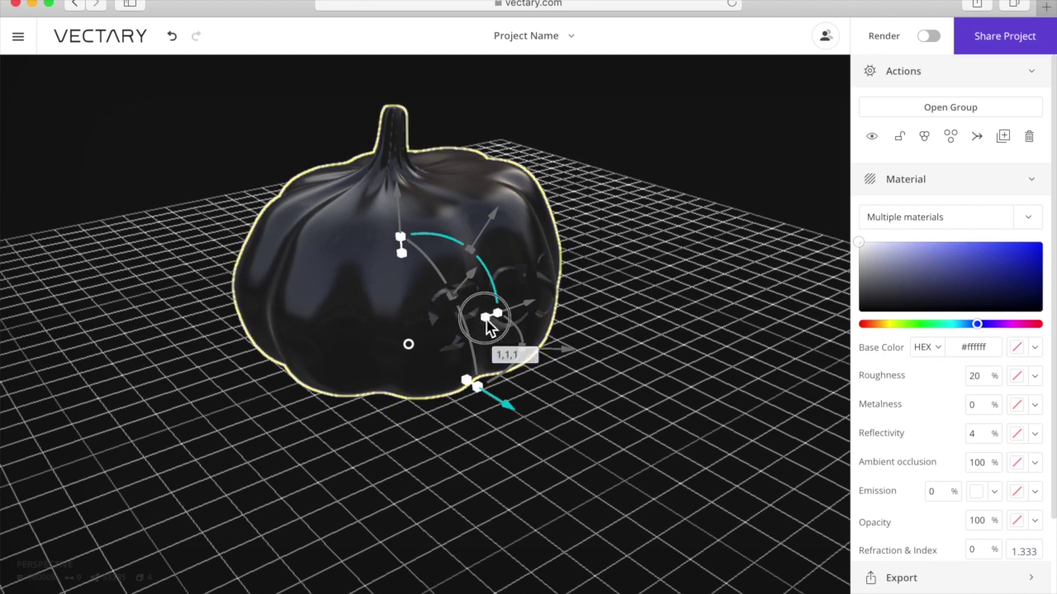
pyautogui.press('Return')
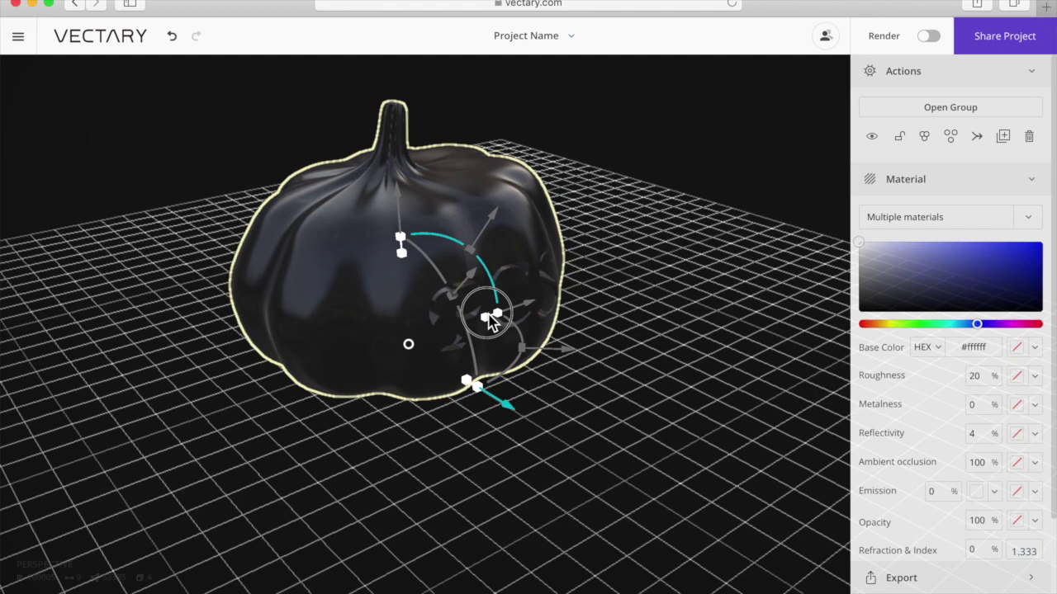
pyautogui.moveTo(492, 319); pyautogui.dragTo(537, 275)
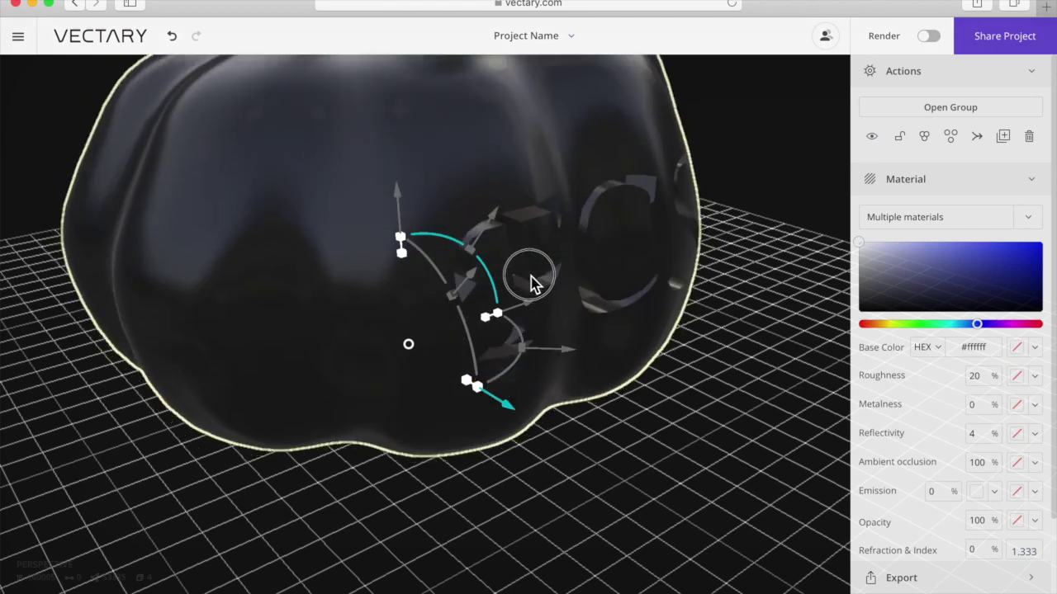
pyautogui.moveTo(531, 282); pyautogui.dragTo(524, 293)
pyautogui.scroll(-10, 523, 294)
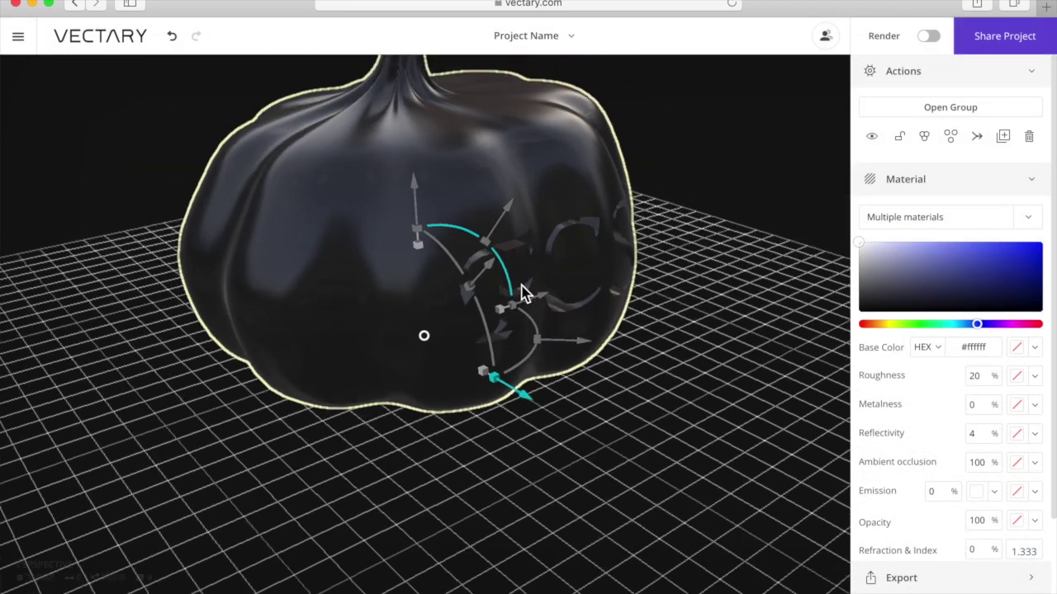
pyautogui.scroll(3, 524, 294)
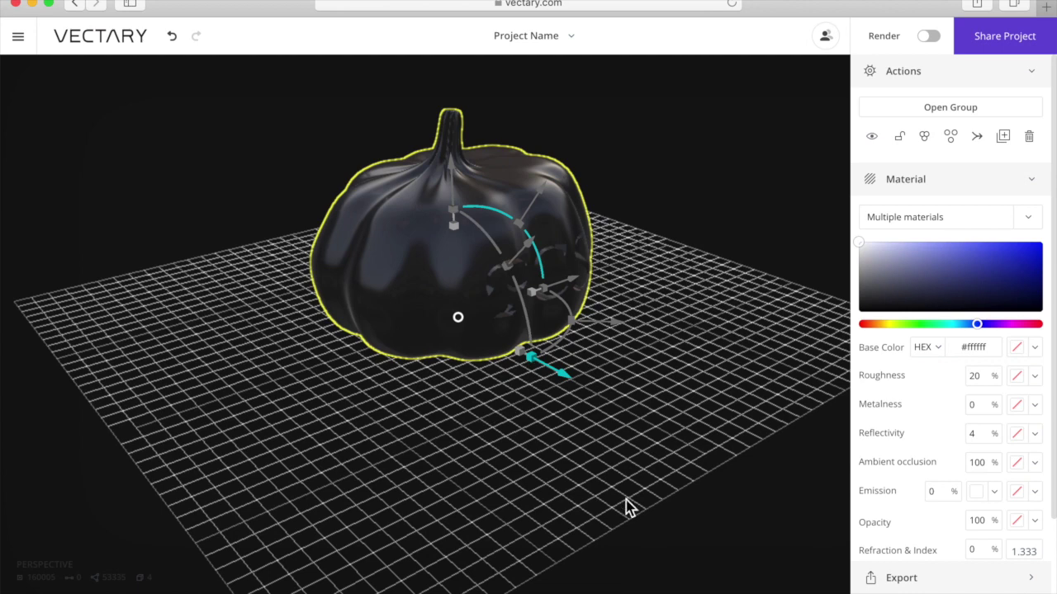
pyautogui.moveTo(599, 443); pyautogui.dragTo(272, 227)
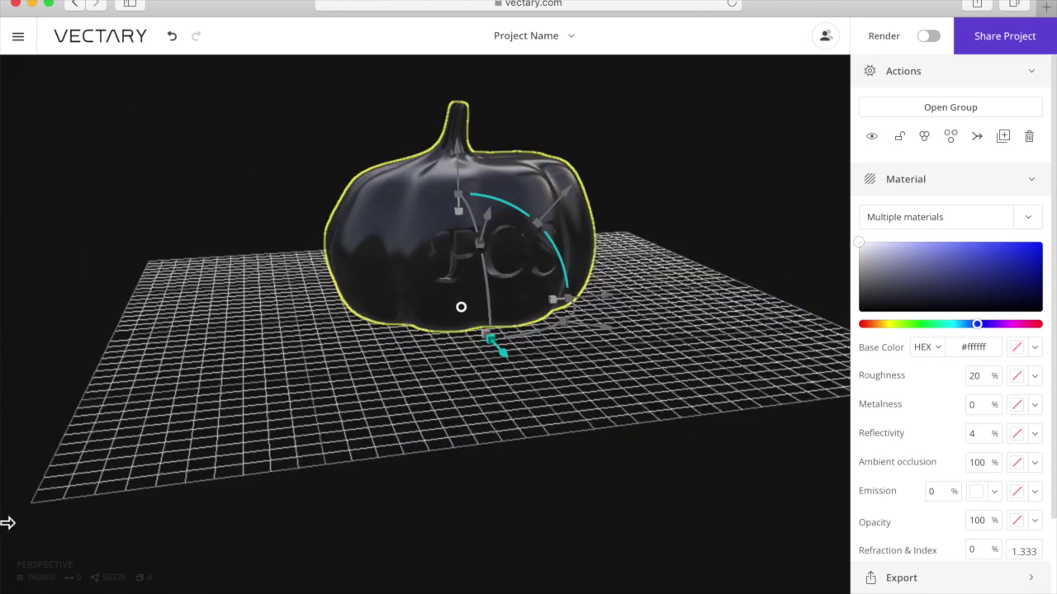
# List the parts of the pumpkin group and hide Body4, Stem and Top so only Base is left showing
pyautogui.hotkey('shift', 'o')
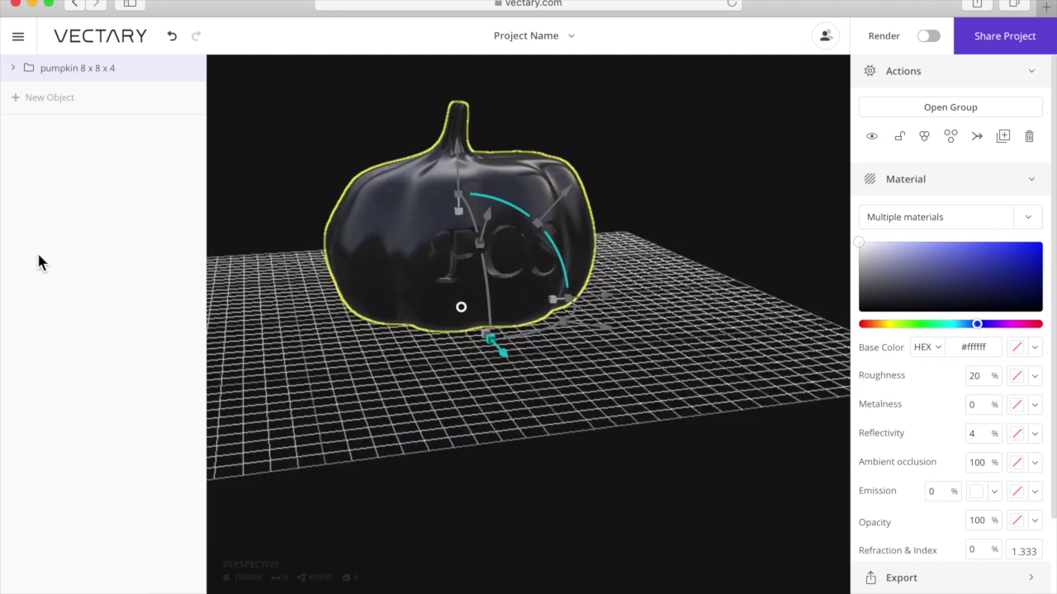
pyautogui.click(15, 68)
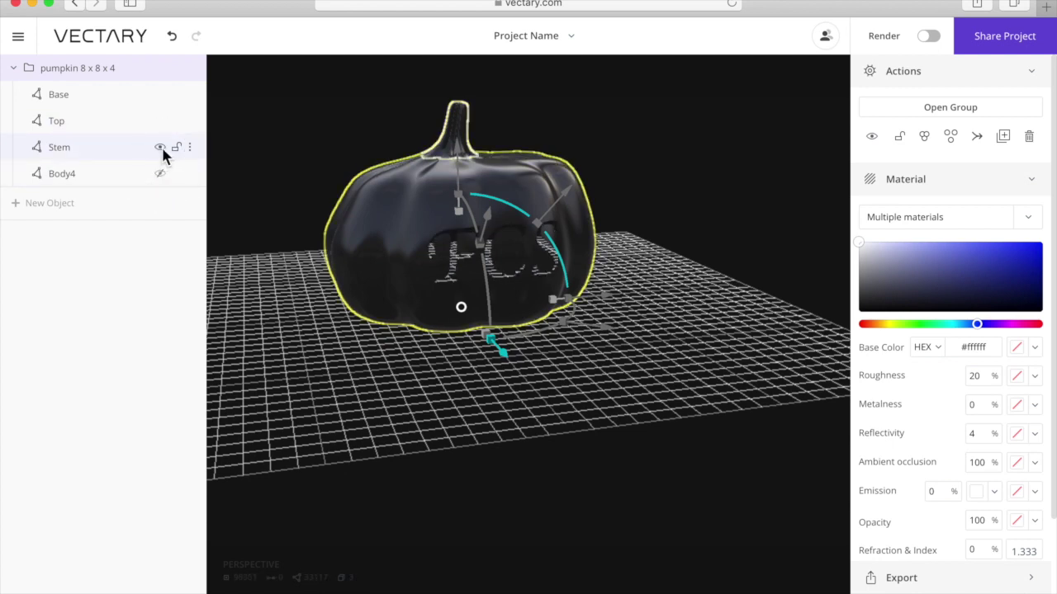
pyautogui.click(160, 148)
pyautogui.click(160, 121)
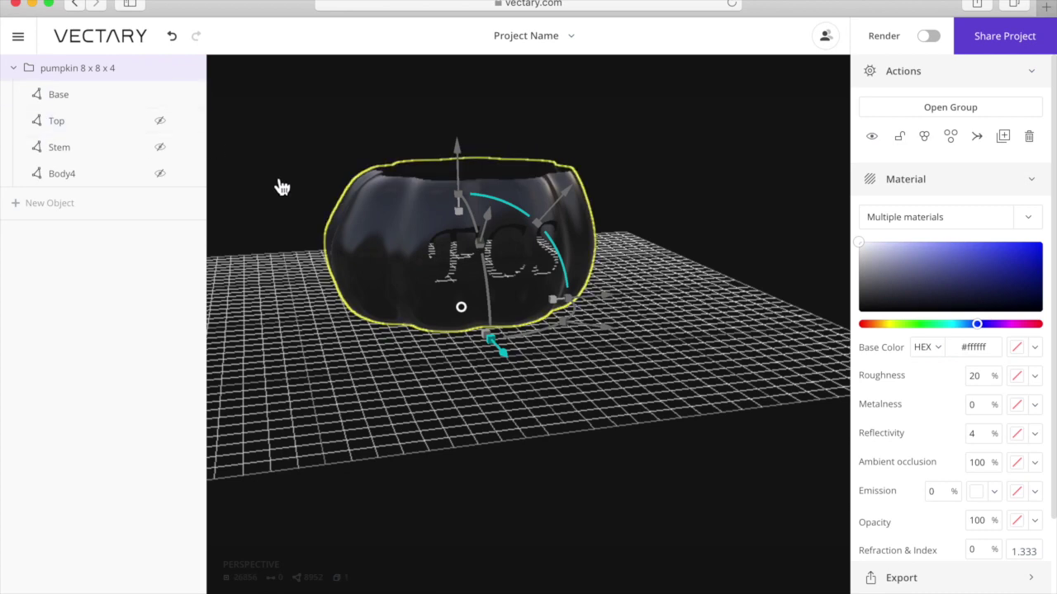
pyautogui.moveTo(281, 189)
pyautogui.mouseDown()
pyautogui.moveTo(286, 261)
pyautogui.moveTo(287, 196)
pyautogui.moveTo(272, 173)
pyautogui.mouseUp()
# Delete the Base object from the pumpkin group and show Top, Stem and Body4 again
pyautogui.click(190, 100)
pyautogui.click(198, 146)
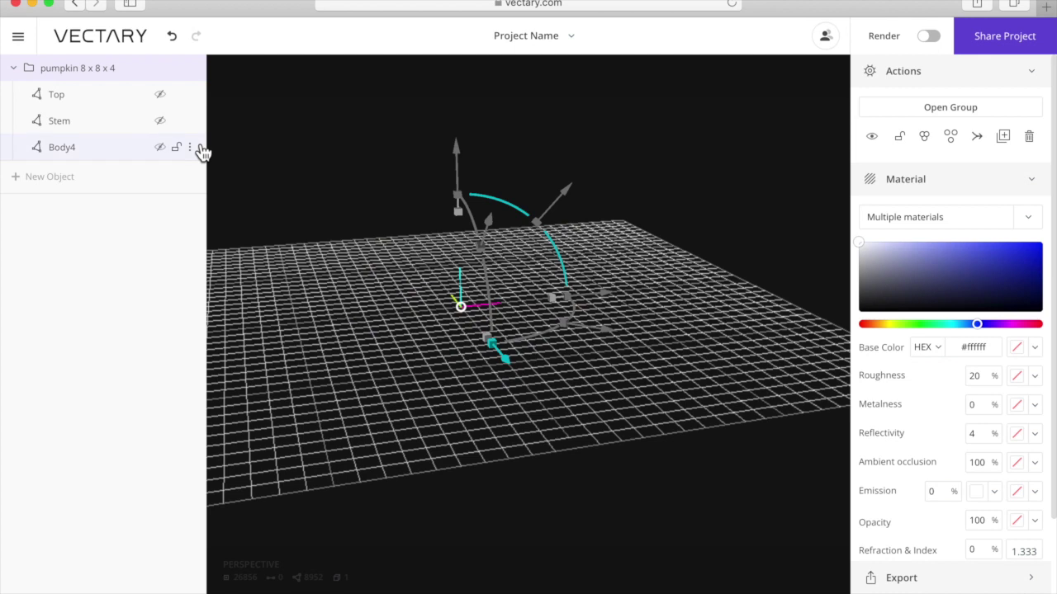
pyautogui.click(160, 95)
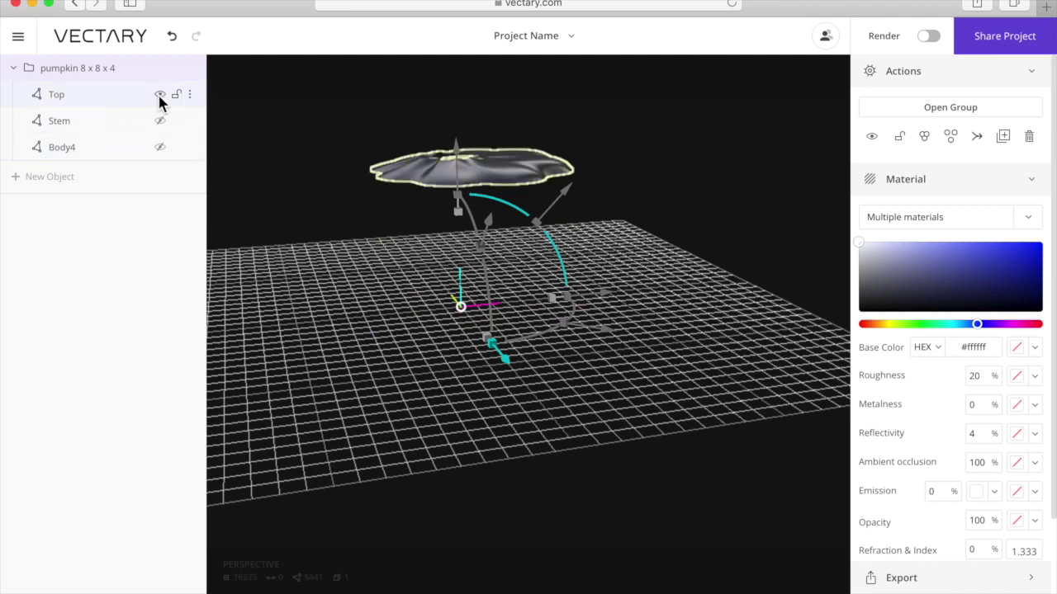
pyautogui.click(160, 122)
pyautogui.click(161, 149)
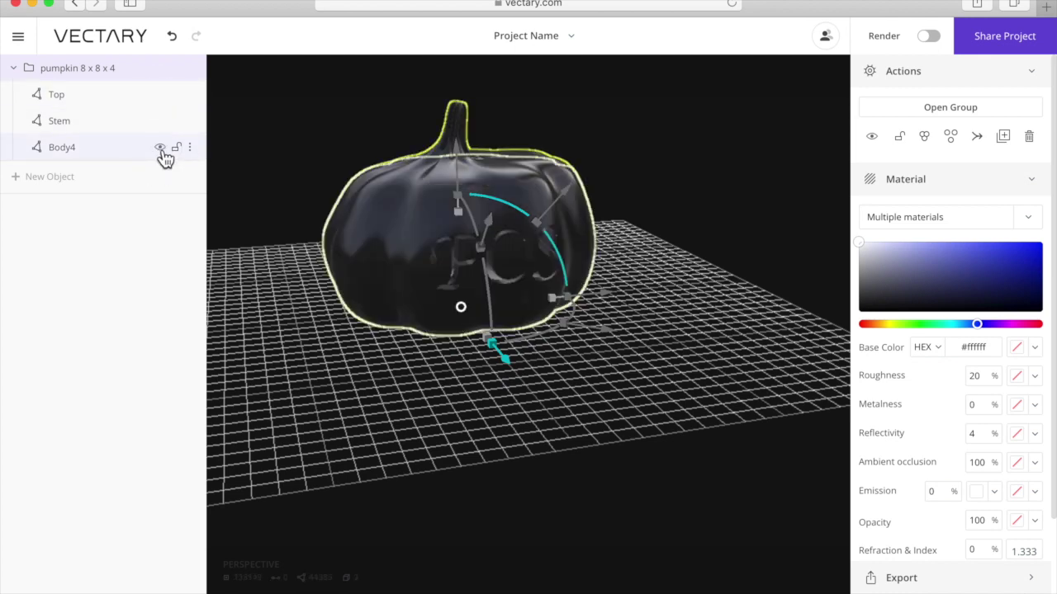
pyautogui.click(91, 209)
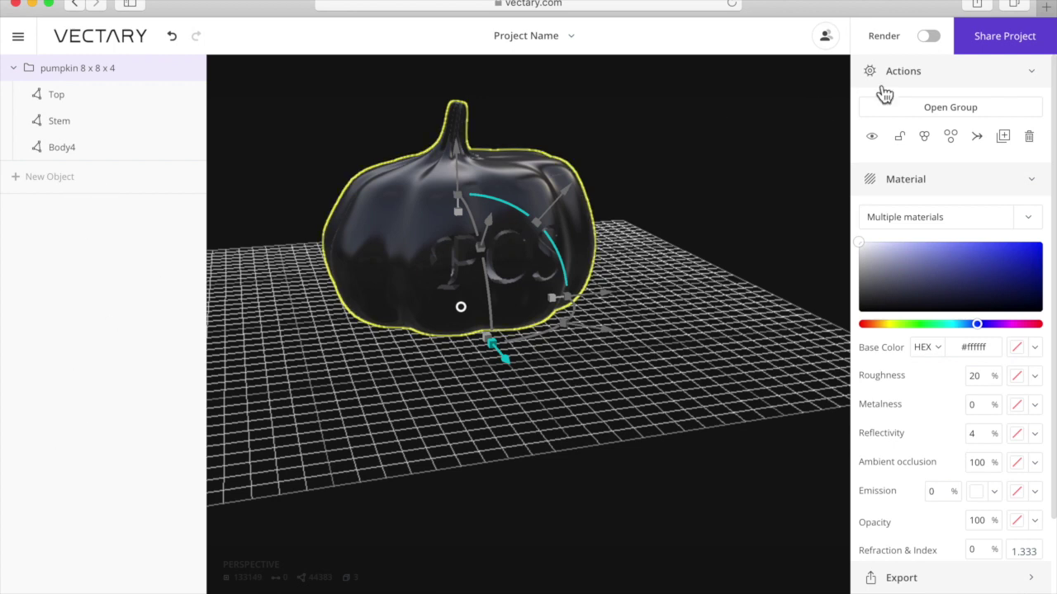
# Turn on rendering and set the base color of Top and Body4 together to #de8b16
pyautogui.moveTo(897, 57)
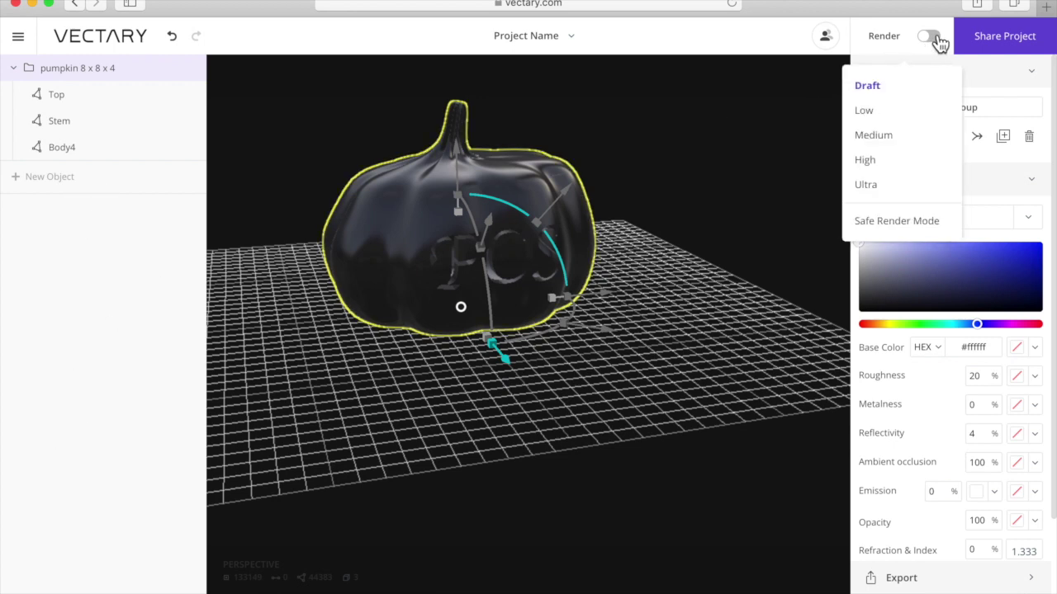
pyautogui.click(931, 37)
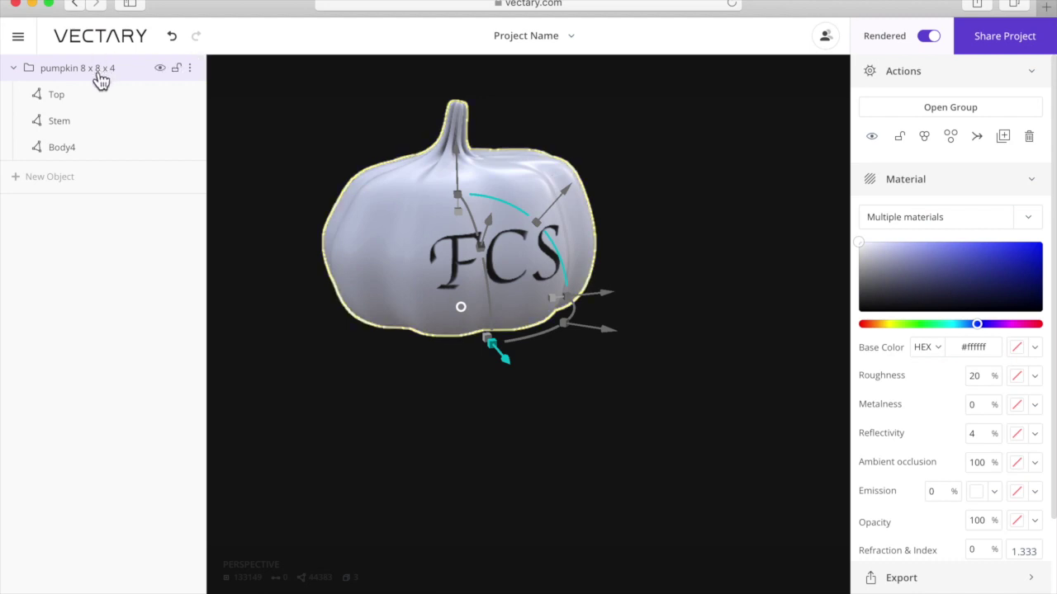
pyautogui.click(90, 104)
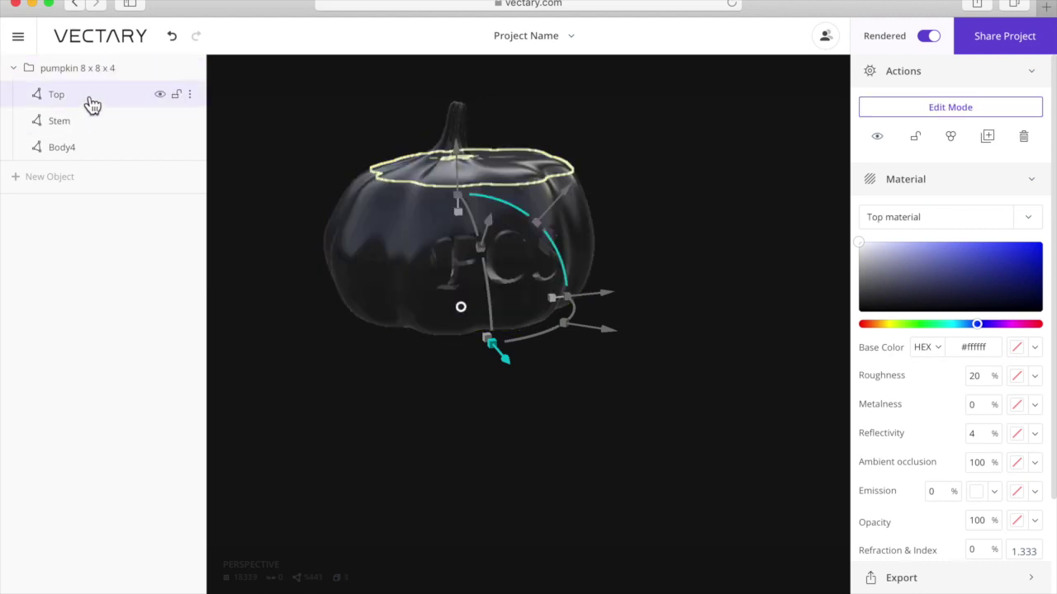
pyautogui.keyDown('shift'); pyautogui.click(90, 150); pyautogui.keyUp('shift')
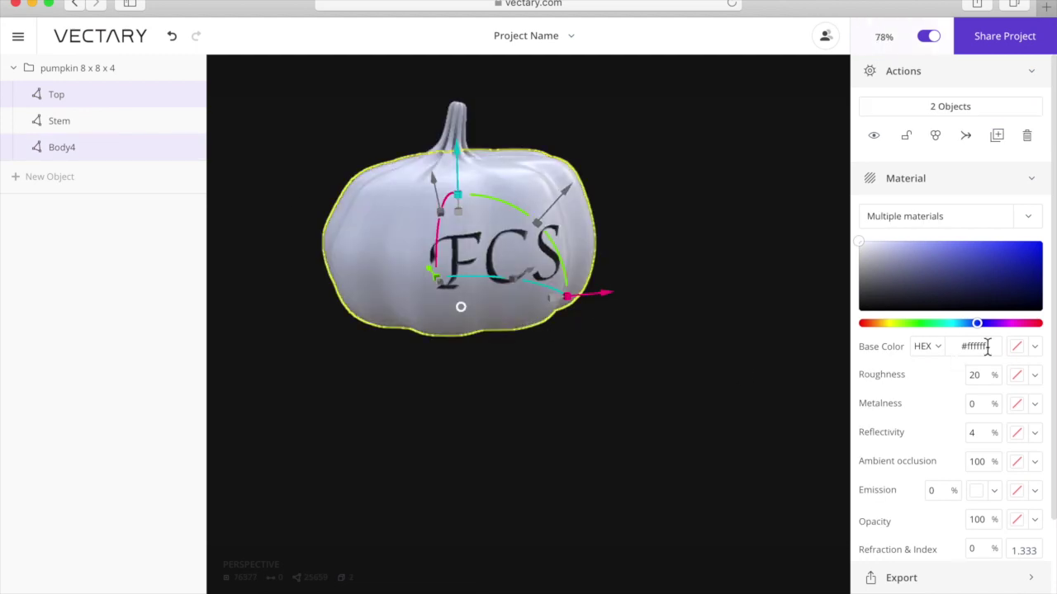
pyautogui.moveTo(993, 347); pyautogui.dragTo(962, 353)
pyautogui.write('#de')
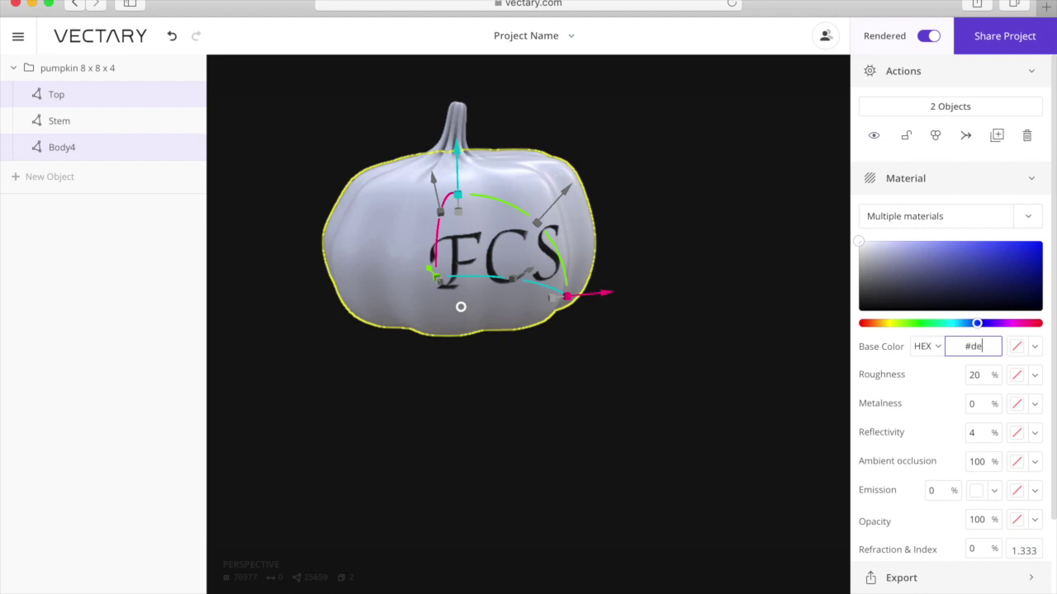
pyautogui.write('8b16')
pyautogui.press('Return')
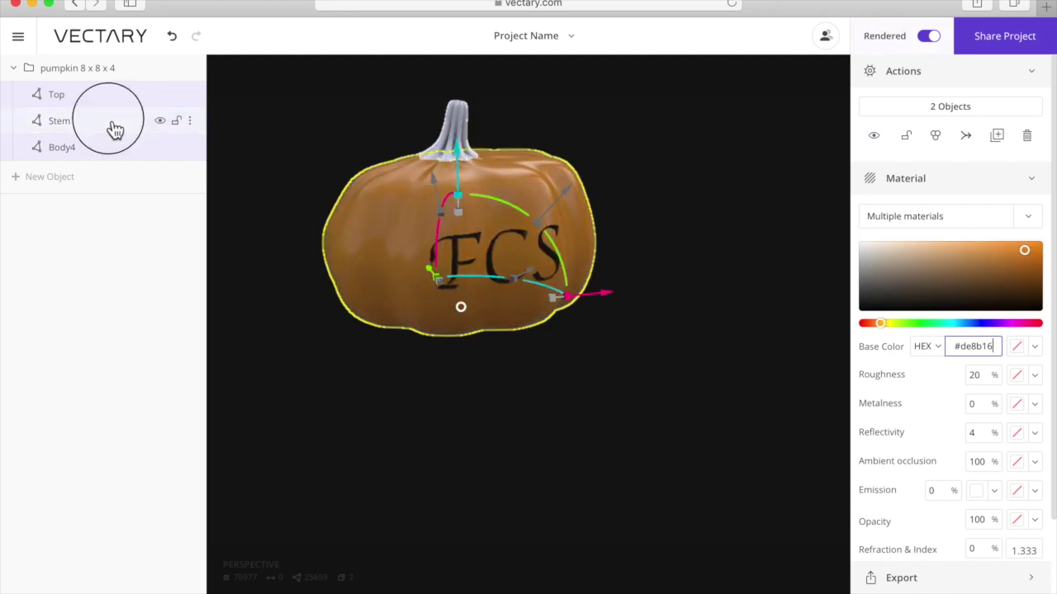
# Set the base color of the Stem object to #15750c
pyautogui.click(113, 124)
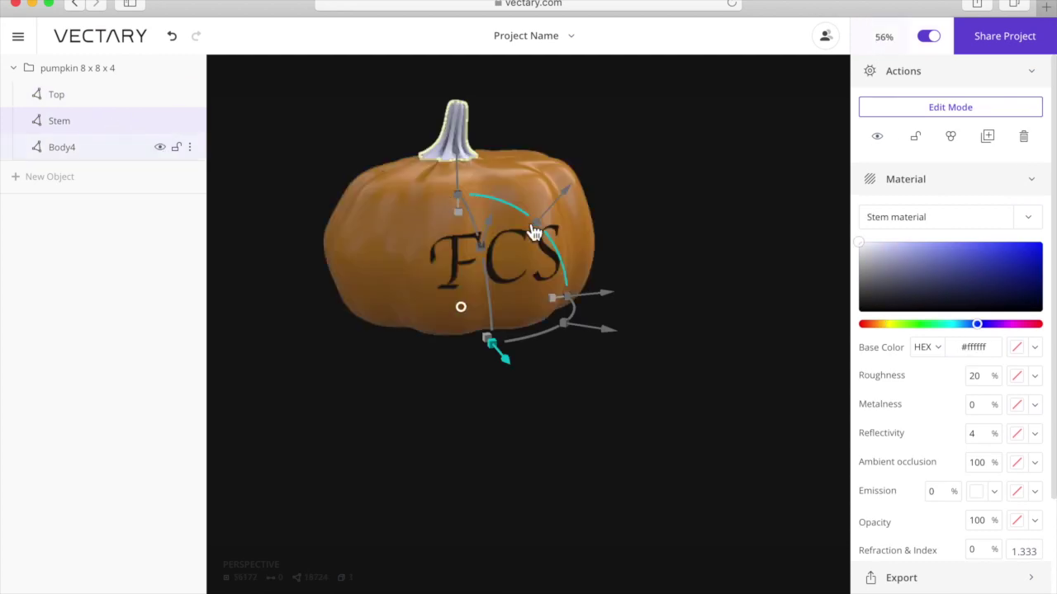
pyautogui.click(989, 348)
pyautogui.write('#')
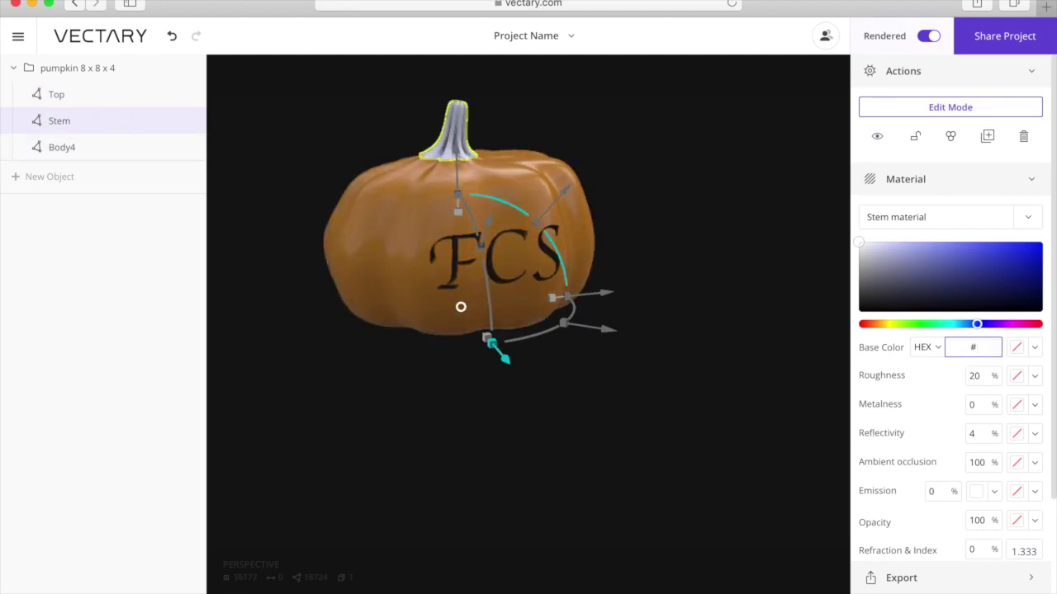
pyautogui.write('15750c')
pyautogui.press('Return')
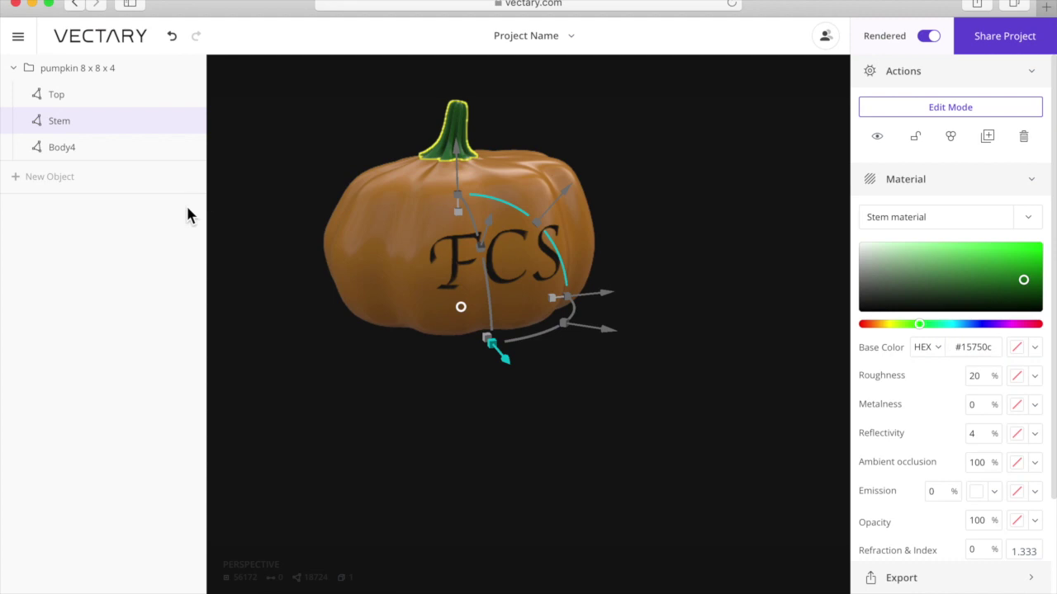
# Deselect the model and apply the pink HDR preset to the scene's environment
pyautogui.click(314, 129)
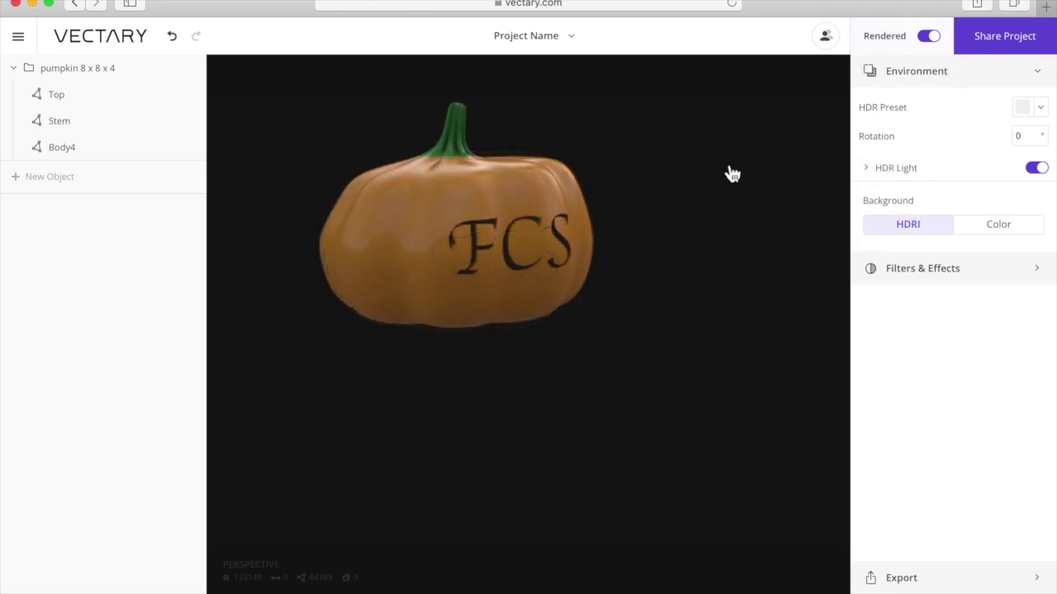
pyautogui.click(1040, 107)
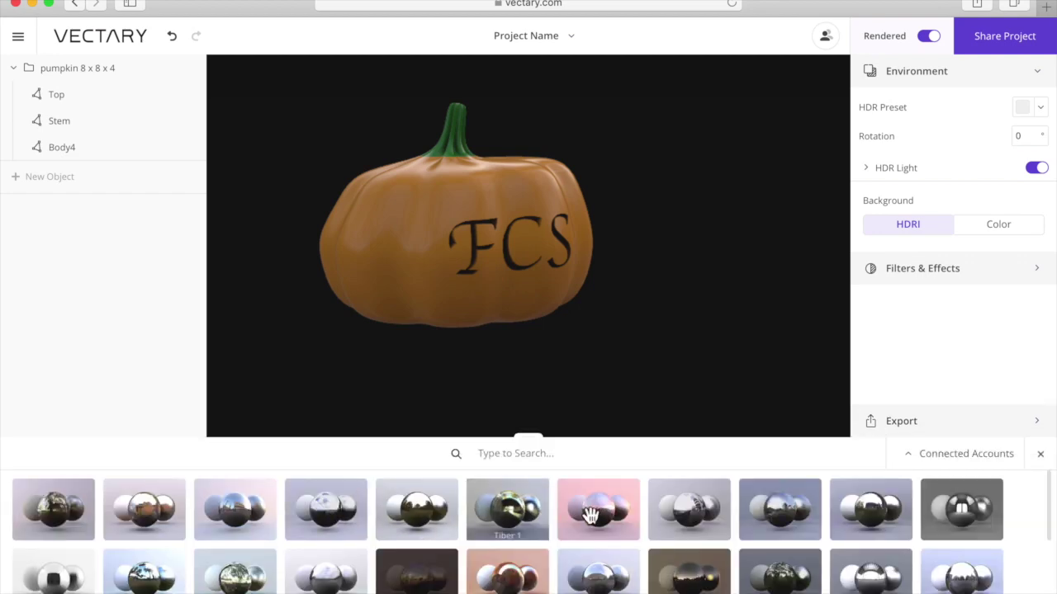
pyautogui.moveTo(591, 516); pyautogui.dragTo(555, 402)
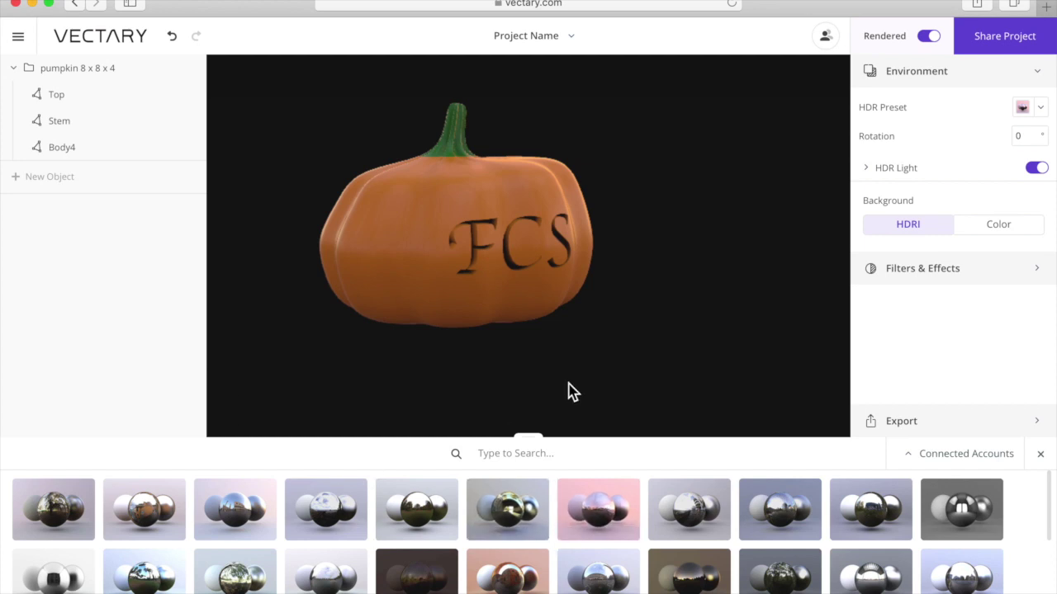
pyautogui.moveTo(568, 383); pyautogui.dragTo(429, 387)
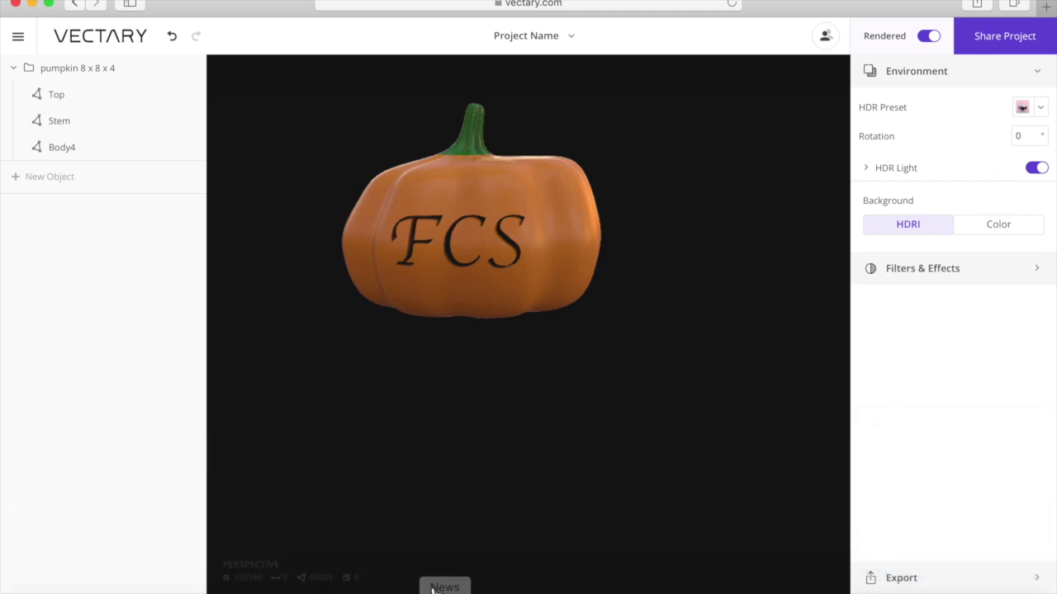
# Add a point light to the scene and temporarily hide Body4 to check the light's position inside the pumpkin
pyautogui.click(474, 593)
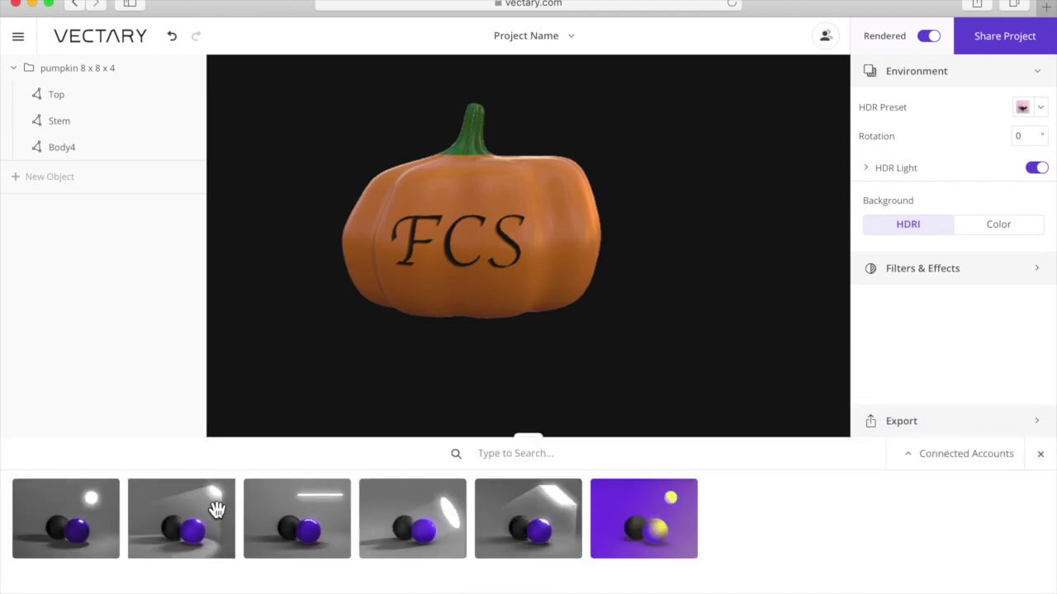
pyautogui.click(99, 501)
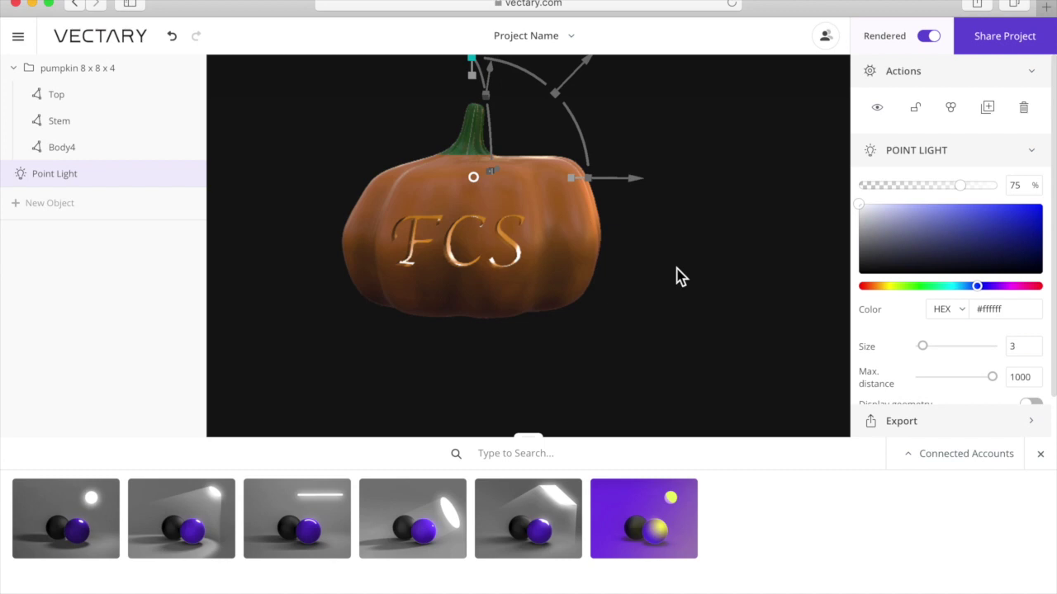
pyautogui.moveTo(661, 268); pyautogui.dragTo(602, 271)
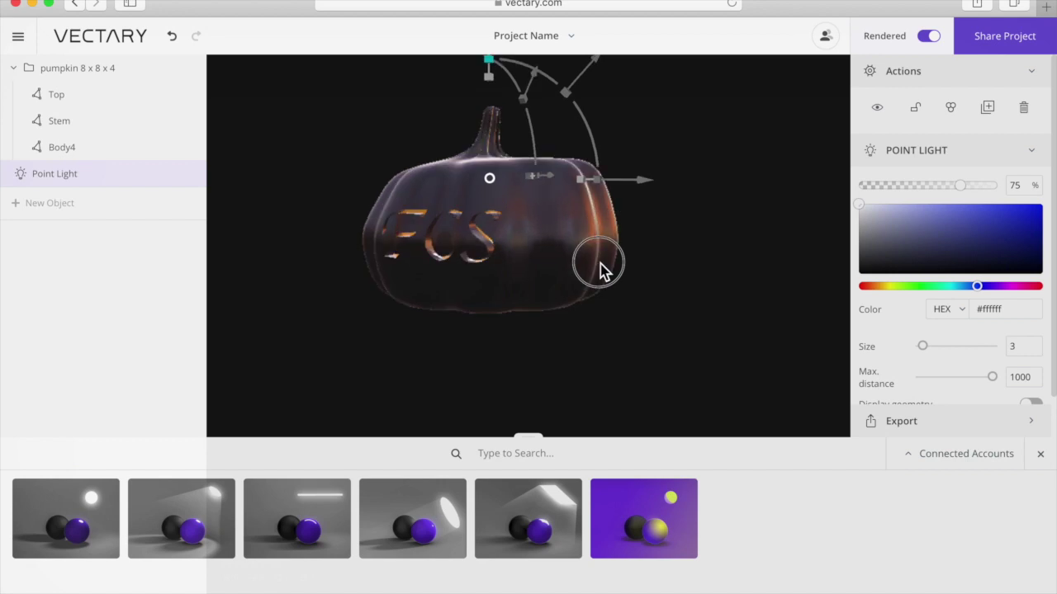
pyautogui.click(161, 147)
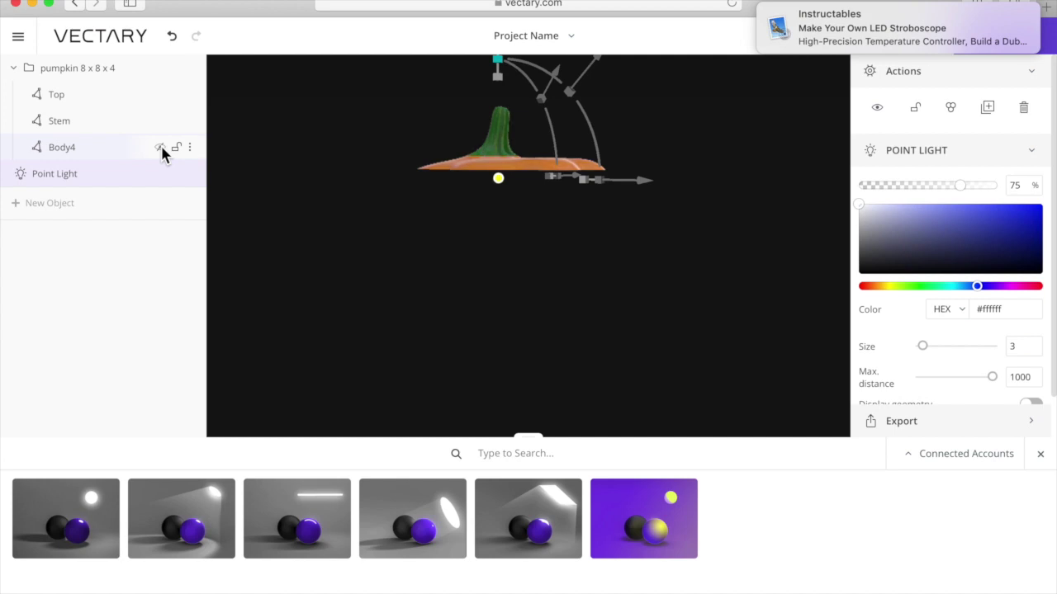
pyautogui.click(160, 147)
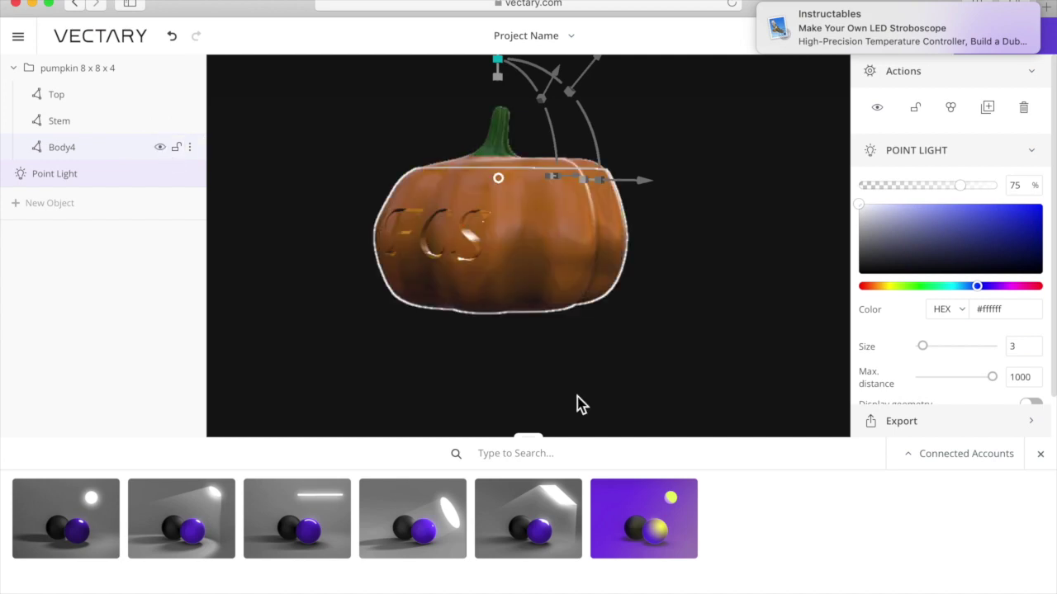
# Raise the point light's intensity to 92% and close the light library
pyautogui.click(966, 192)
pyautogui.moveTo(968, 191); pyautogui.dragTo(985, 189)
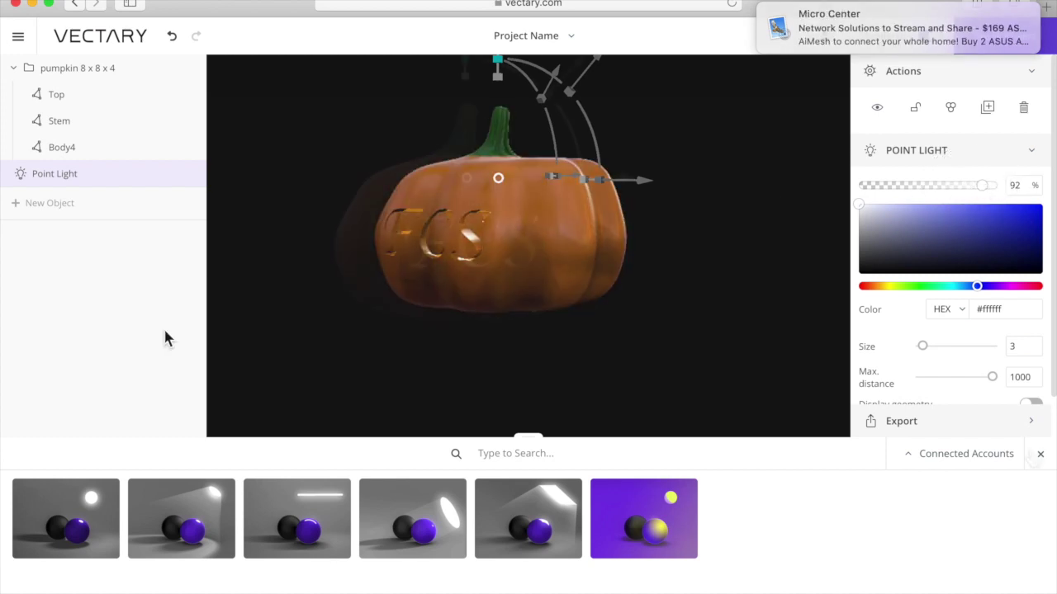
pyautogui.click(1040, 454)
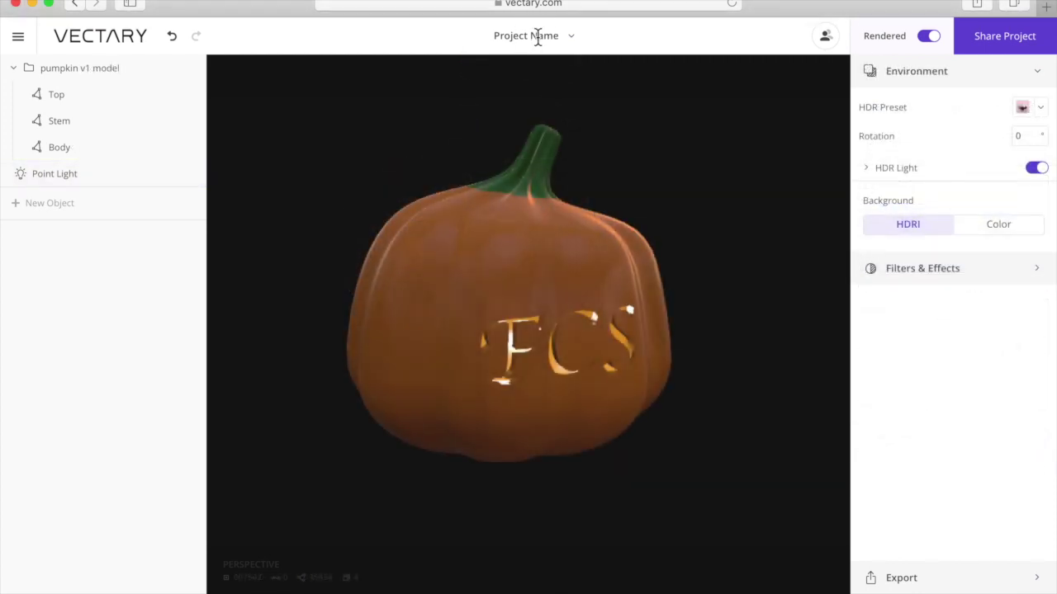
# Rename the project to "Pumpkin Art" and save it
pyautogui.click(537, 36)
pyautogui.press('BackSpace')
pyautogui.write('Pumpkin Art')
pyautogui.click(20, 38)
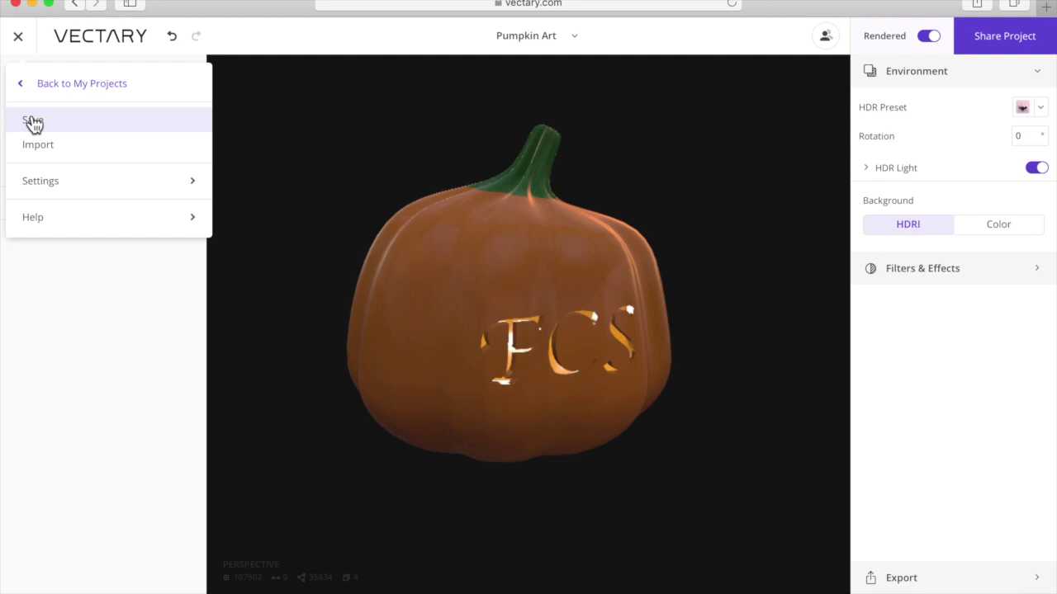
pyautogui.click(32, 123)
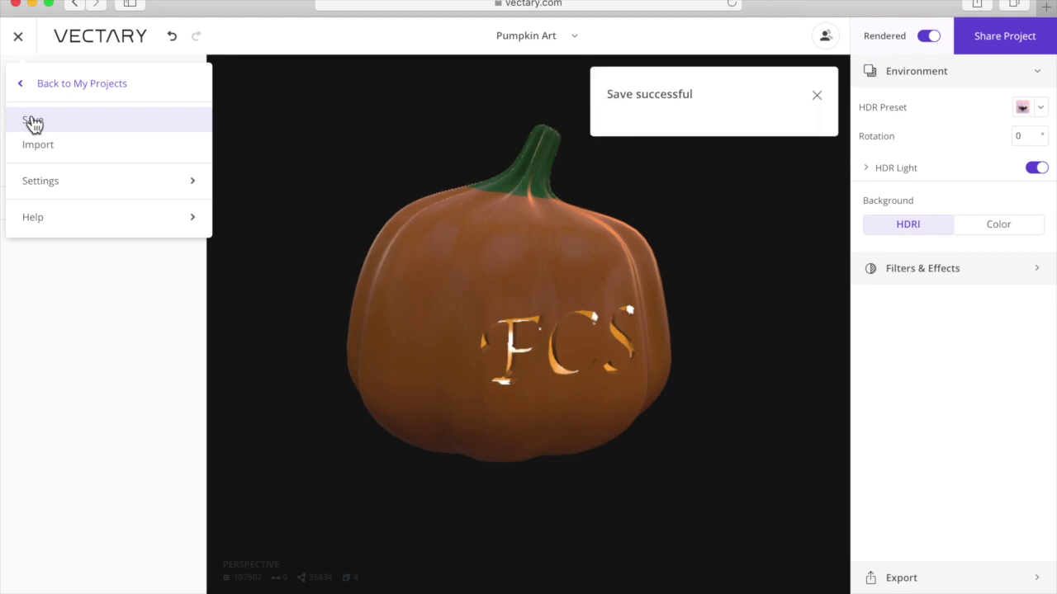
pyautogui.click(115, 299)
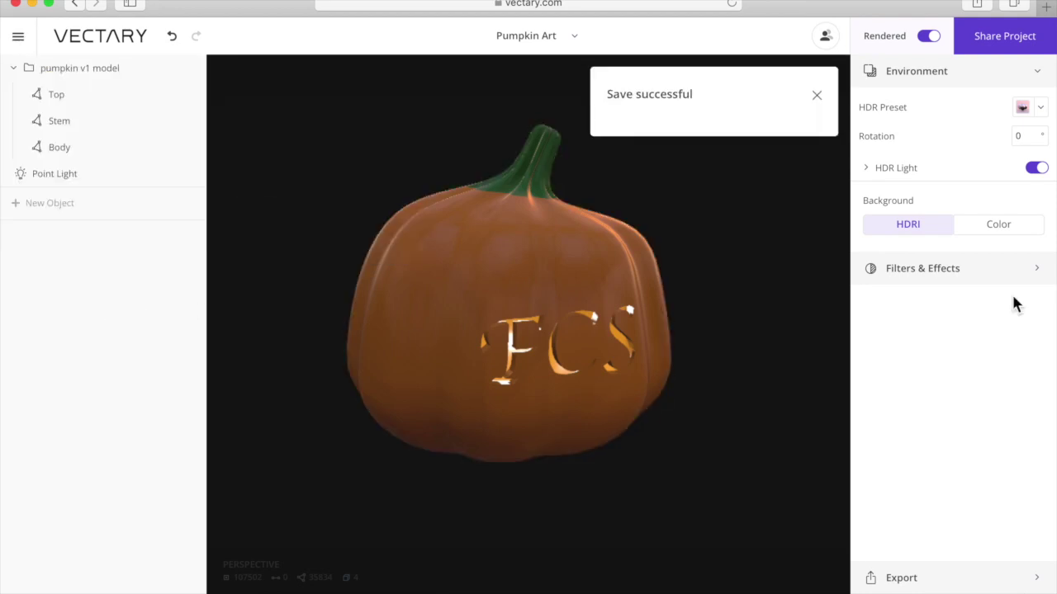
# Export the project as a USDZ 3D file and read the conversion e-mail in the mail app
pyautogui.click(1037, 580)
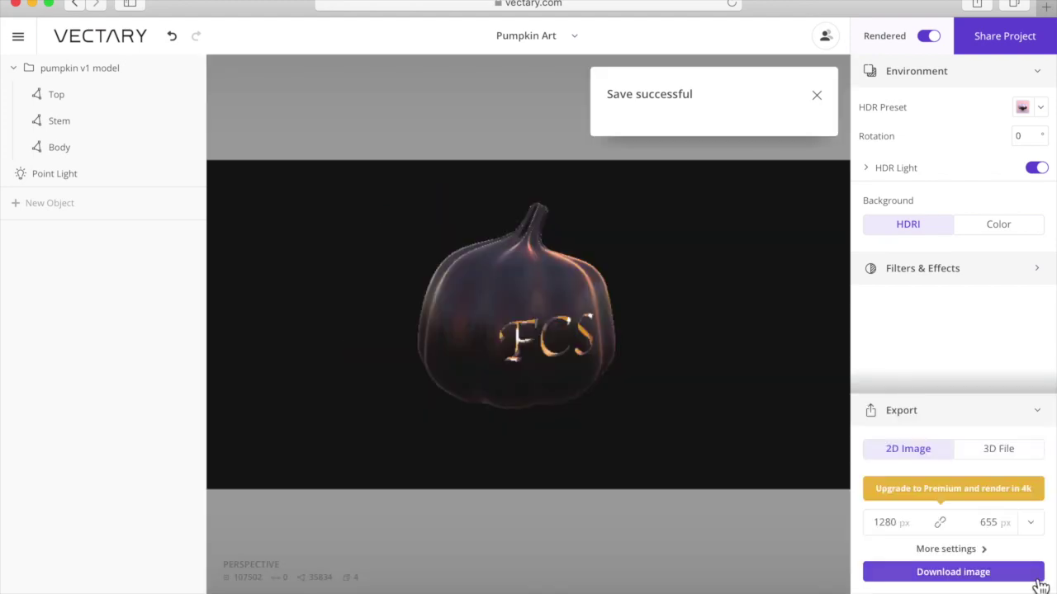
pyautogui.click(998, 454)
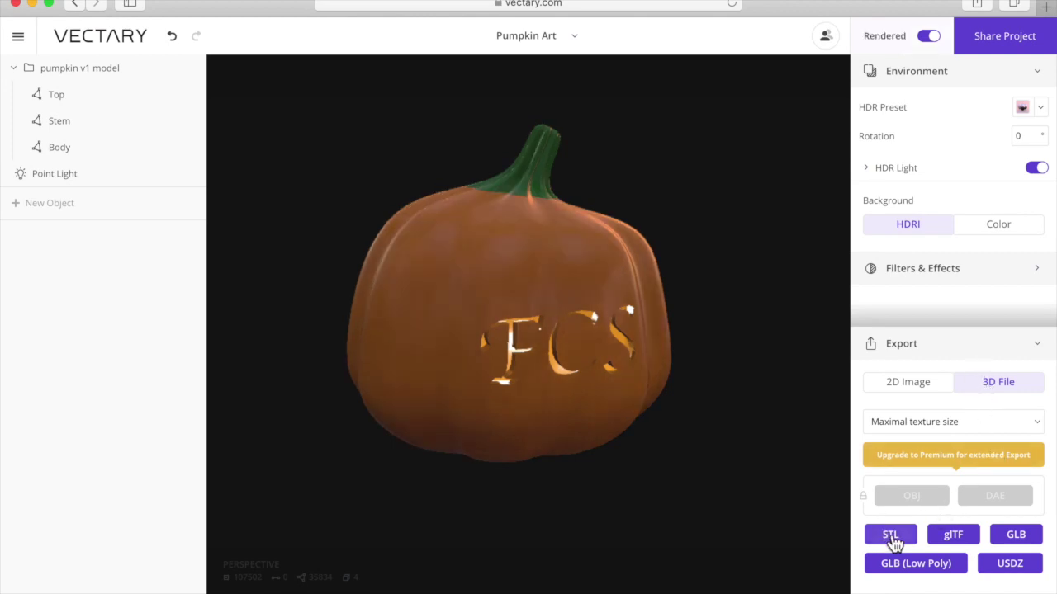
pyautogui.click(1005, 566)
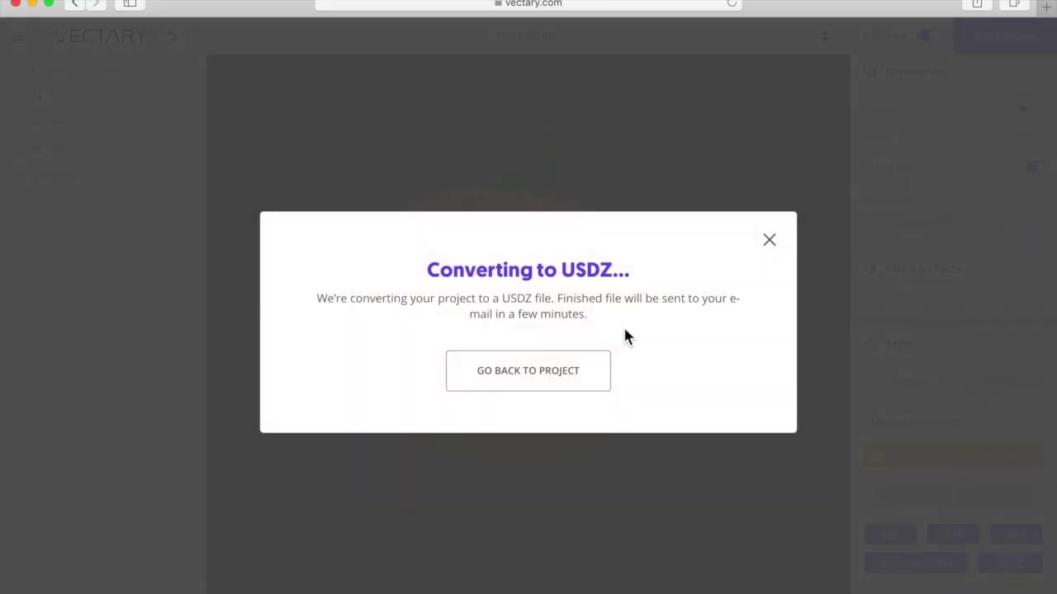
pyautogui.click(551, 378)
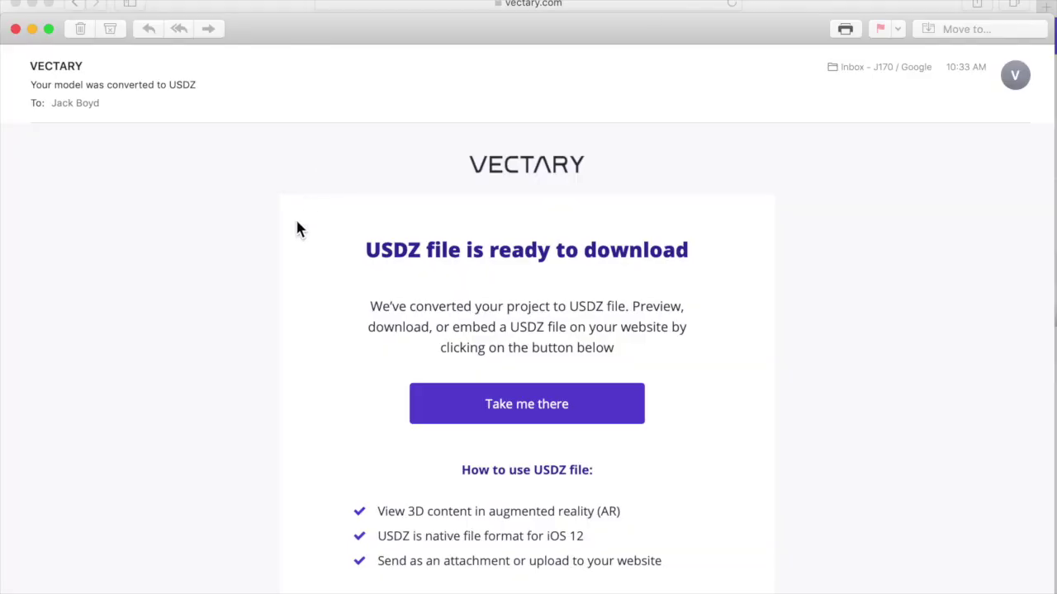
pyautogui.scroll(-4, 337, 393)
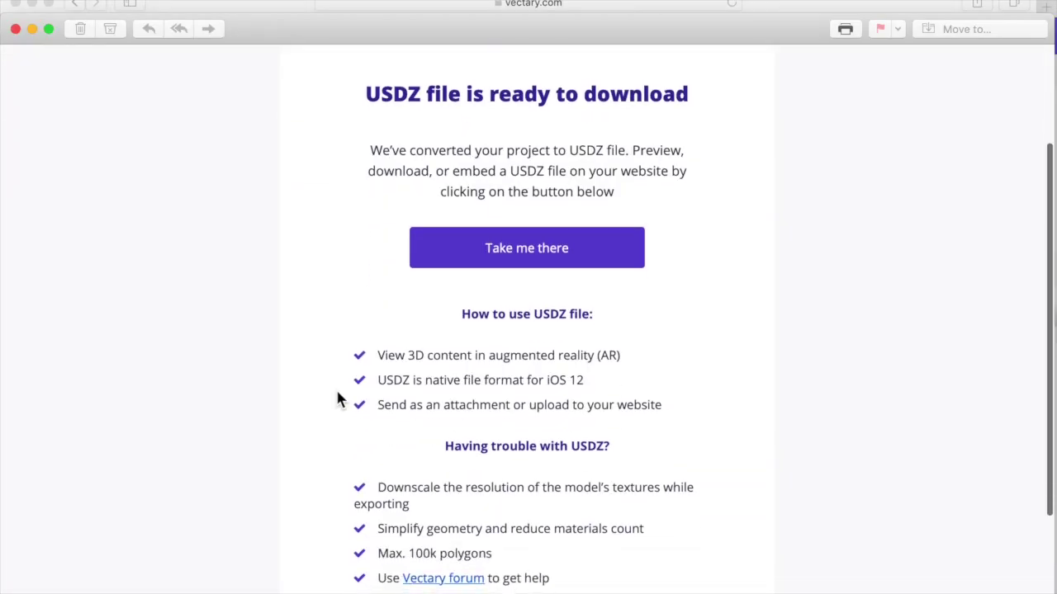
# Open the USDZ download page from the conversion e-mail and examine the model preview and website embed code
pyautogui.scroll(4, 337, 398)
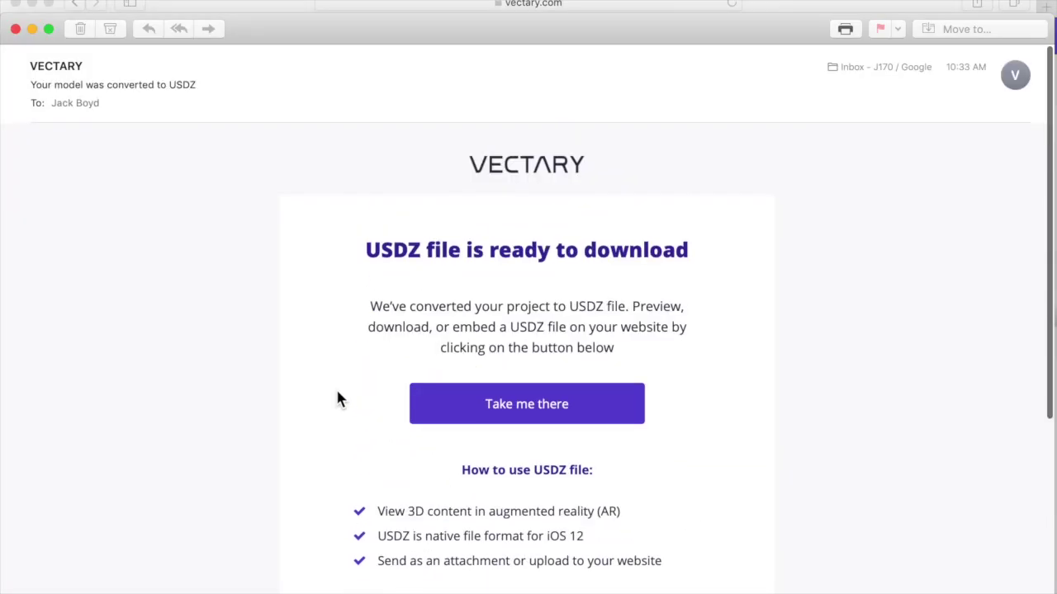
pyautogui.click(509, 407)
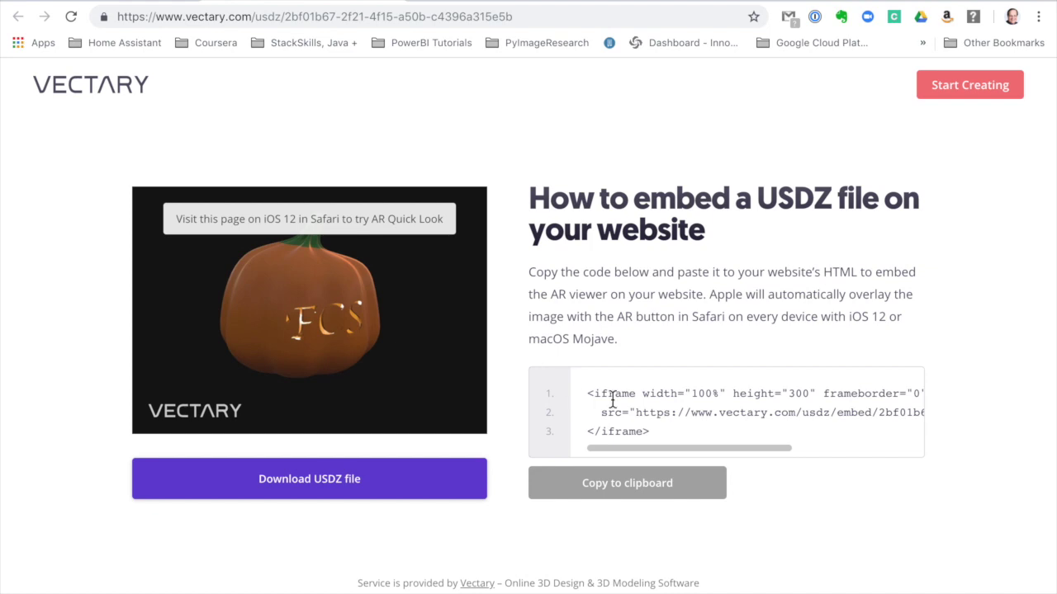
pyautogui.moveTo(621, 449); pyautogui.dragTo(591, 465)
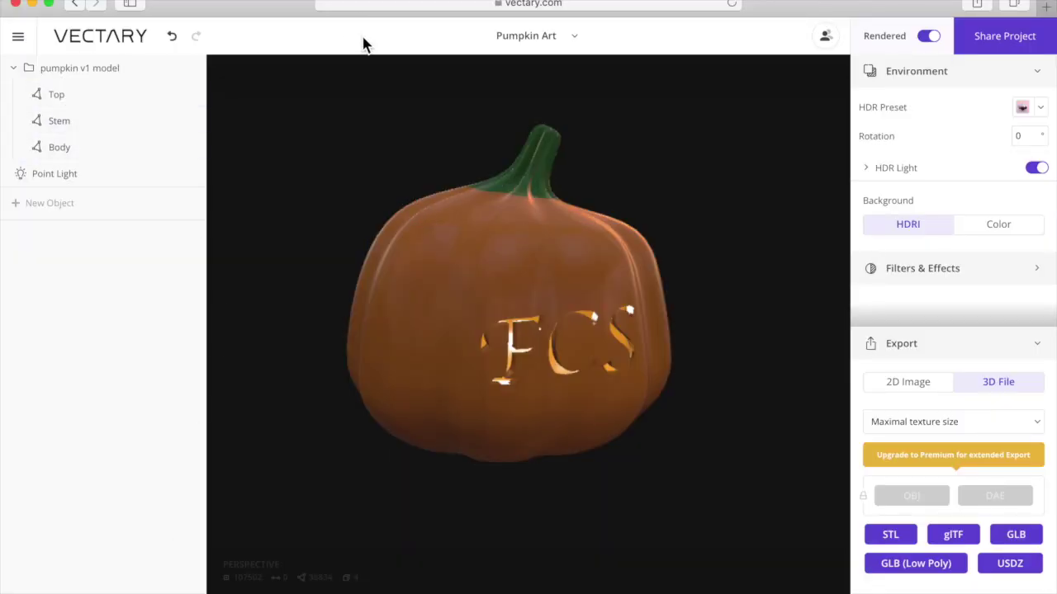
# Switch back to the Vectary editor, duplicate the Pumpkin Art project and dismiss the notification
pyautogui.click(577, 38)
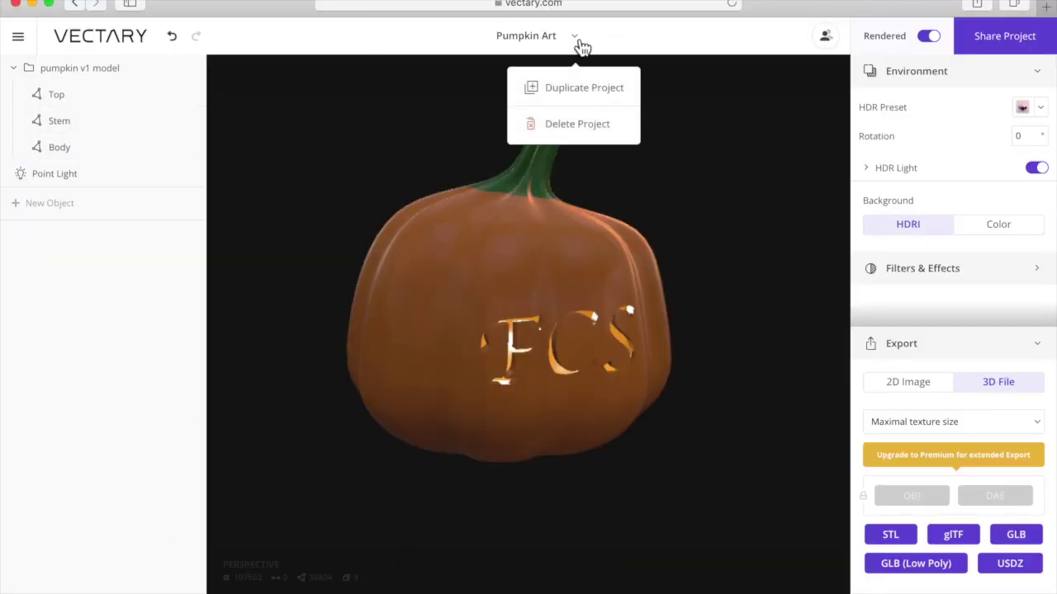
pyautogui.click(576, 89)
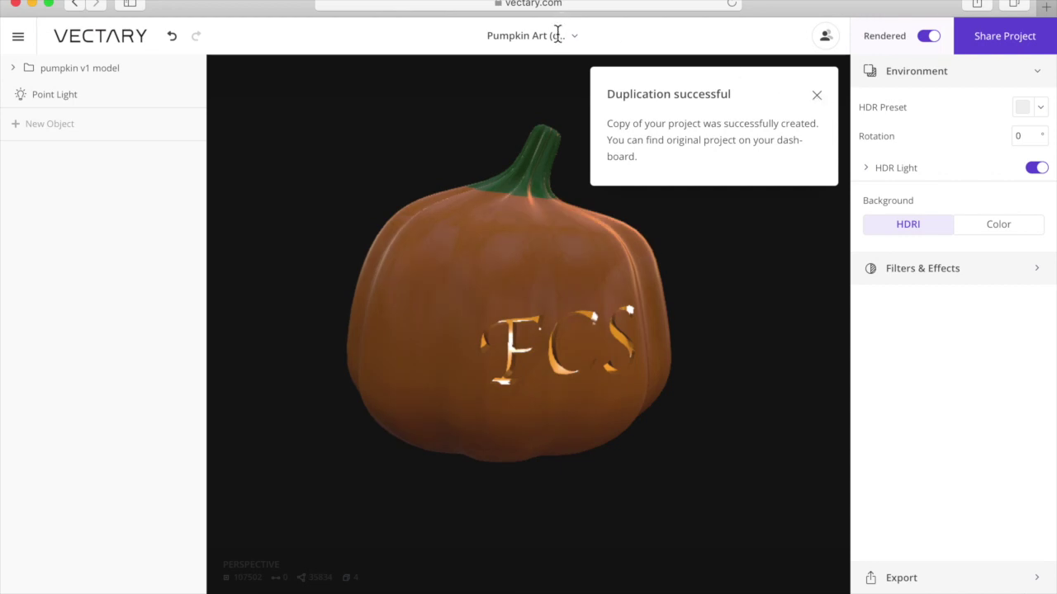
pyautogui.click(821, 100)
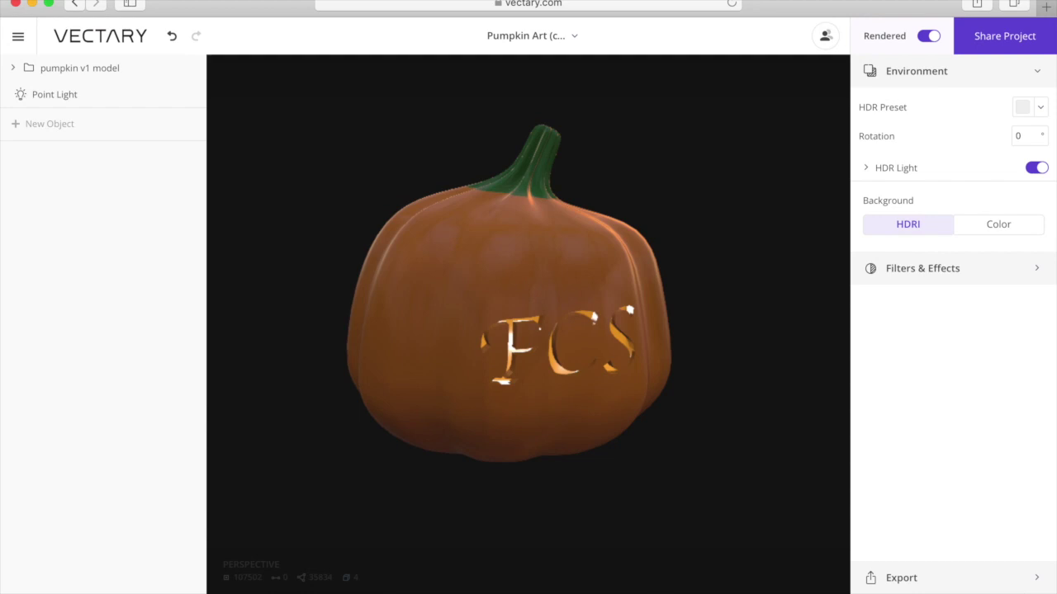
# Open the material library and expand the pumpkin v1 model group to list its parts
pyautogui.click(528, 592)
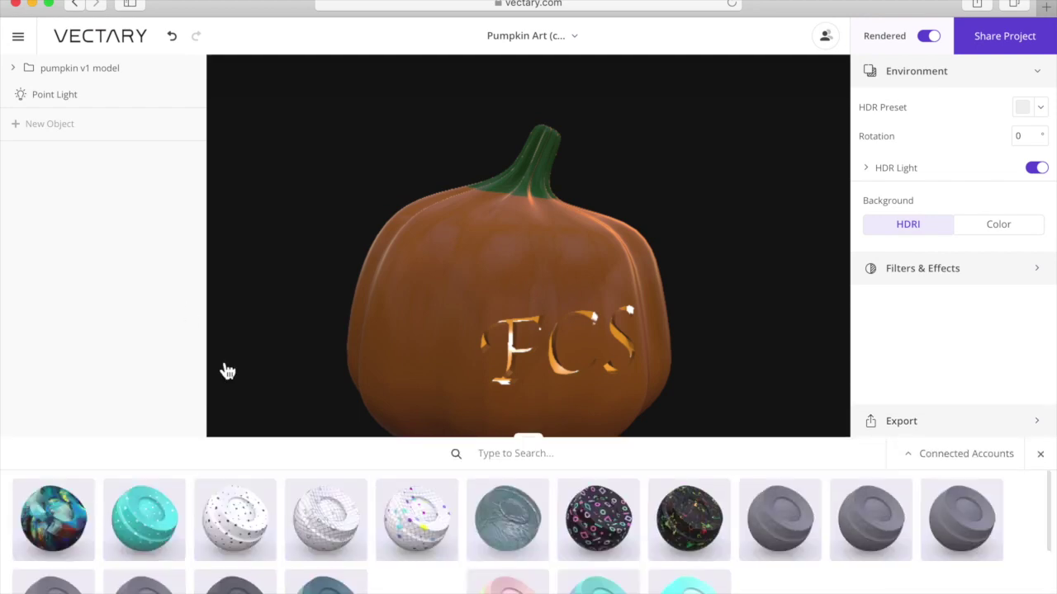
pyautogui.click(14, 69)
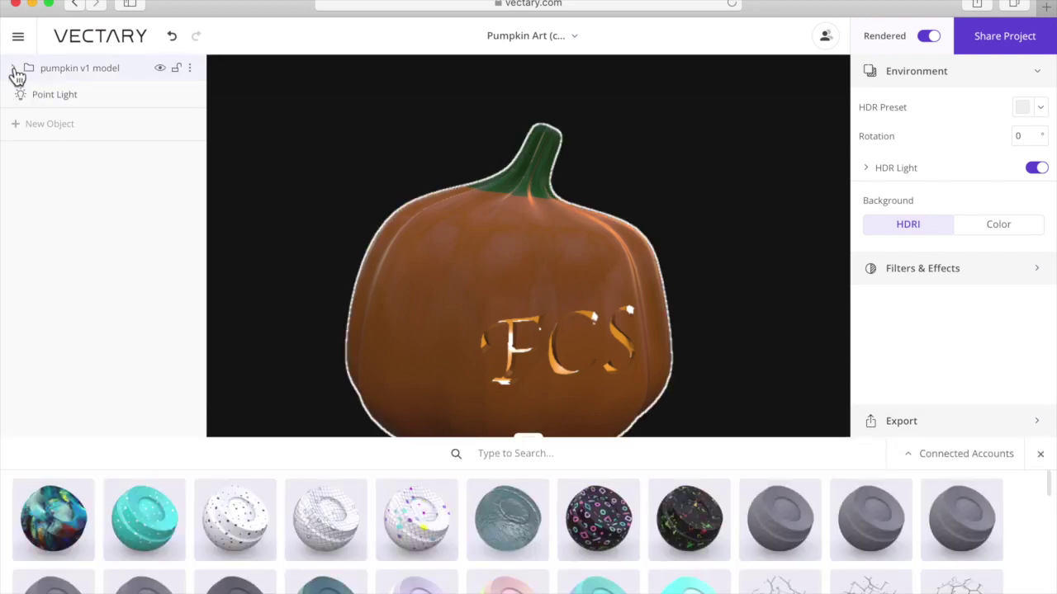
pyautogui.click(106, 285)
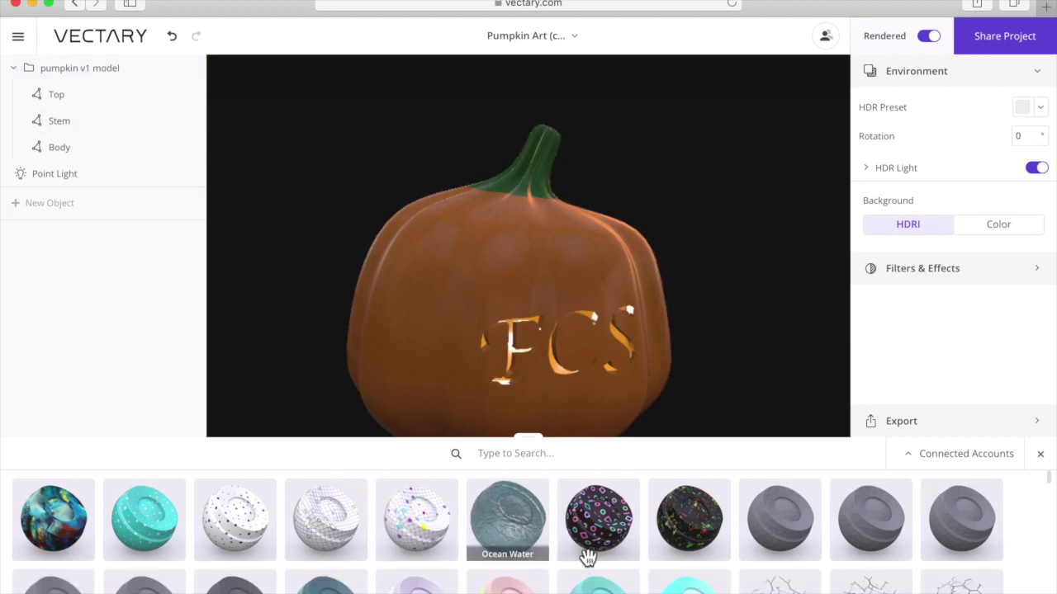
# Browse the patterned library materials and try the Colorful Shapes material on the pumpkin's Body
pyautogui.scroll(-5, 608, 570)
pyautogui.scroll(-3, 609, 568)
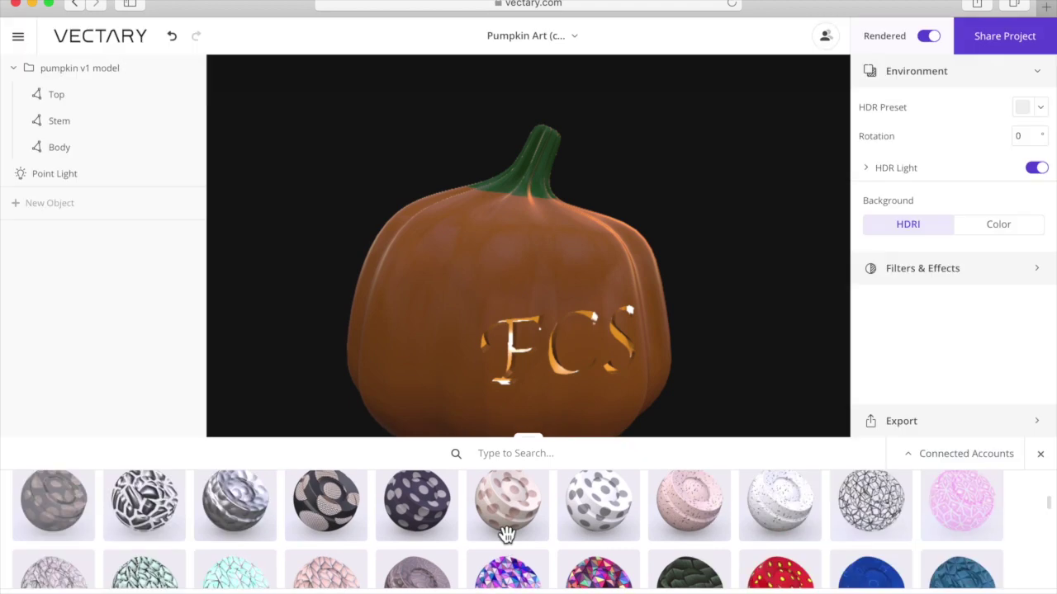
pyautogui.scroll(-2, 505, 533)
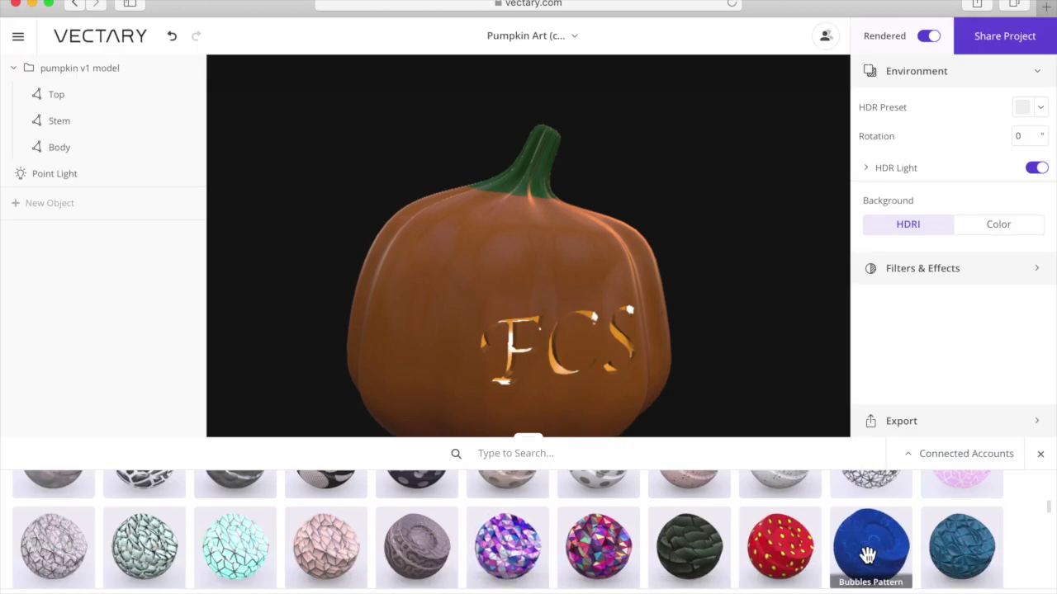
pyautogui.scroll(-3, 830, 549)
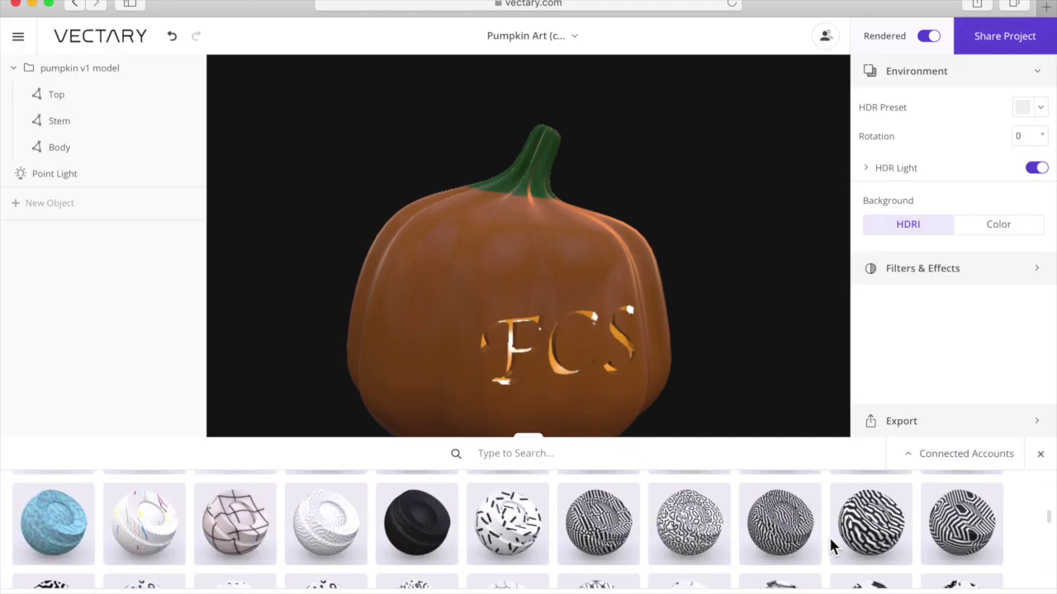
pyautogui.scroll(-2, 830, 545)
pyautogui.scroll(-2, 850, 528)
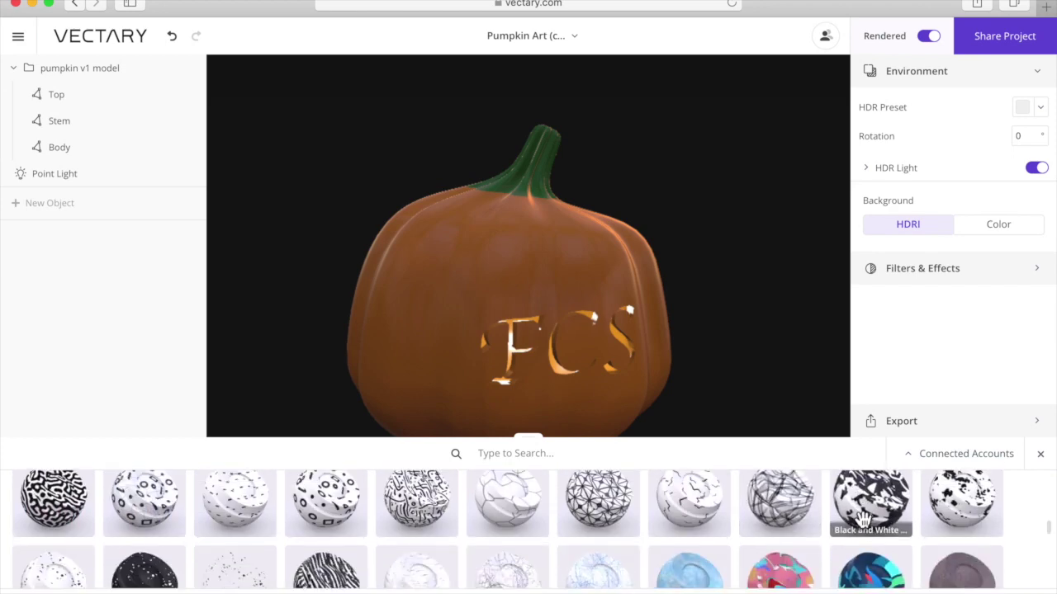
pyautogui.click(120, 150)
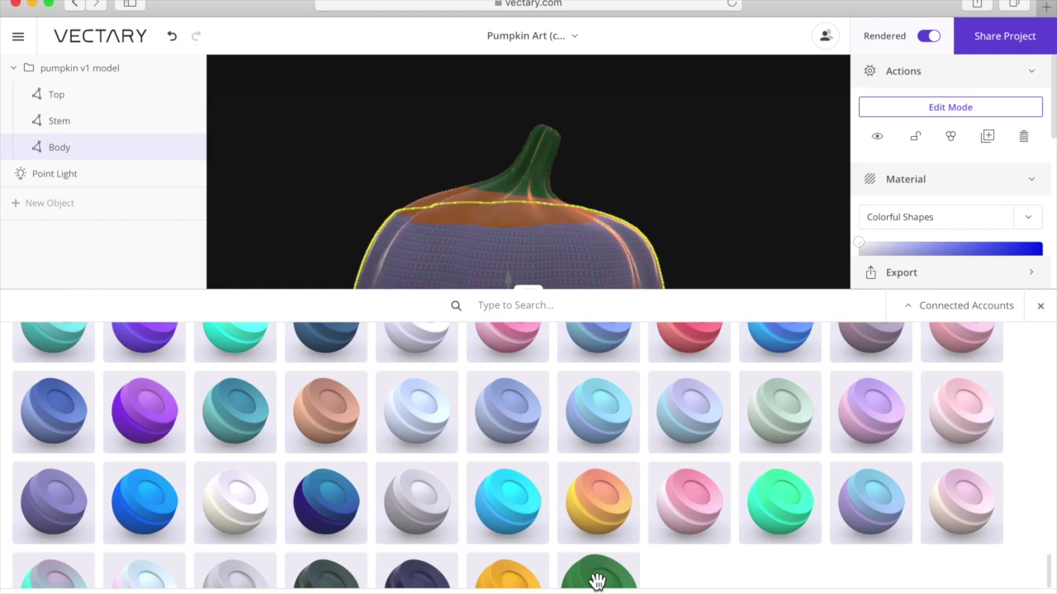
# Filter the material library by the search term "glossy"
pyautogui.scroll(-3, 597, 582)
pyautogui.scroll(-5, 597, 581)
pyautogui.scroll(-5, 597, 582)
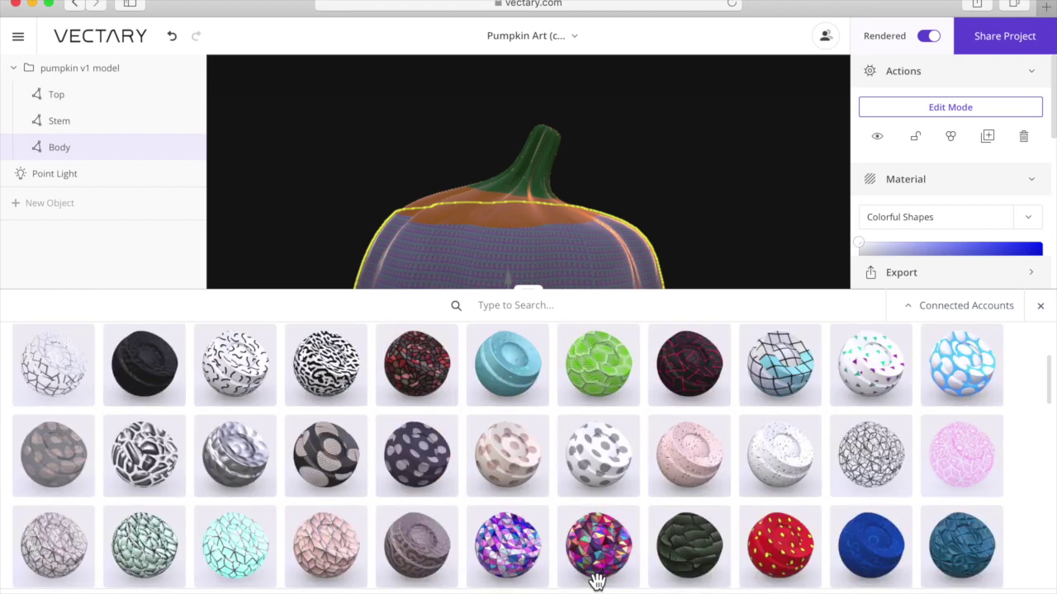
pyautogui.scroll(-1, 597, 582)
pyautogui.click(522, 312)
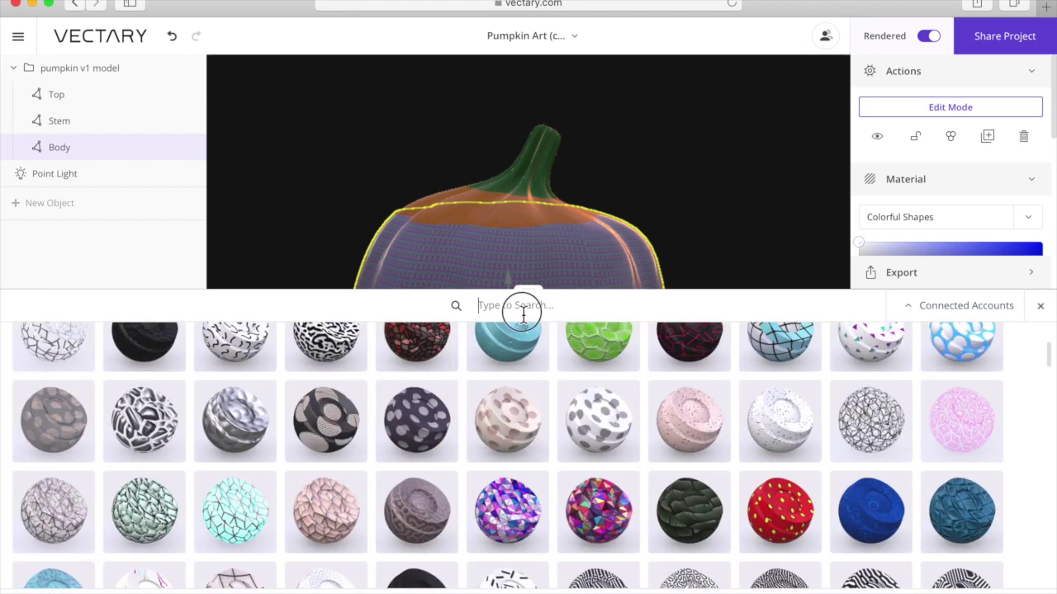
pyautogui.write('glossy')
pyautogui.press('Return')
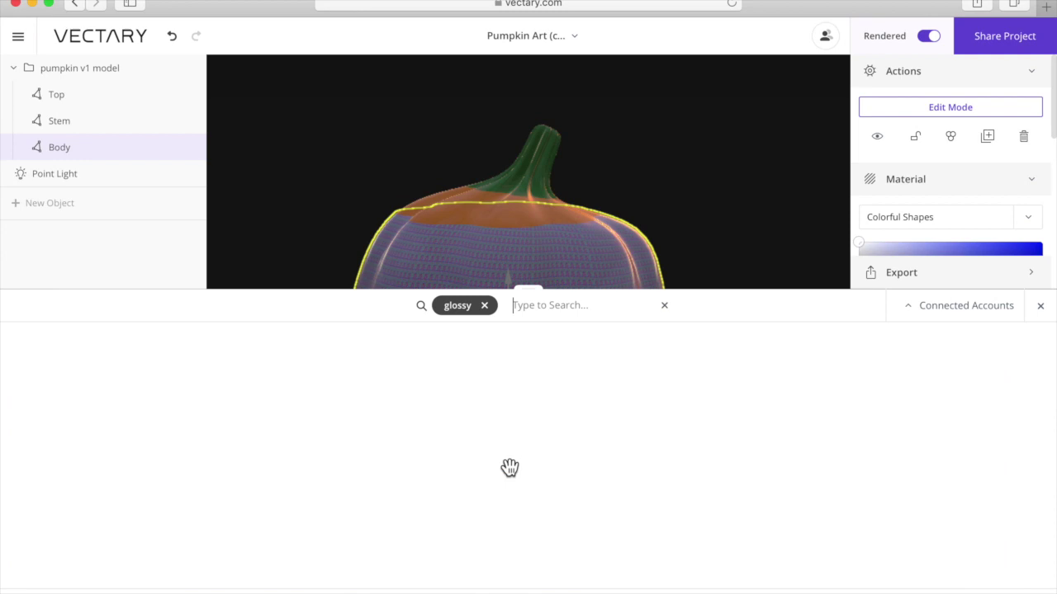
# Apply the Deep orange glossy material to the pumpkin's Body and to its Top
pyautogui.scroll(-1, 510, 469)
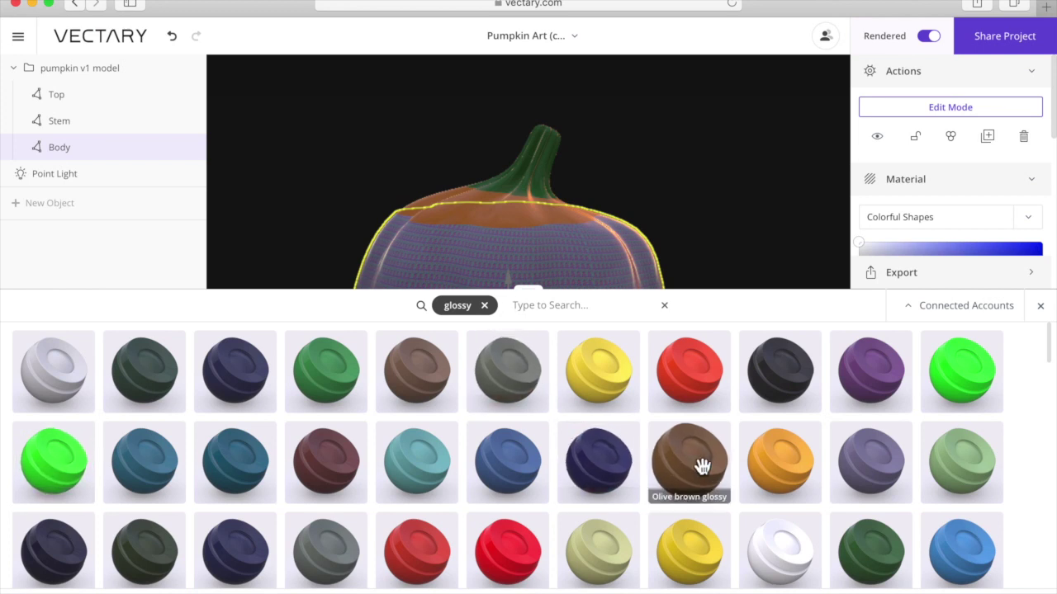
pyautogui.scroll(-2, 700, 467)
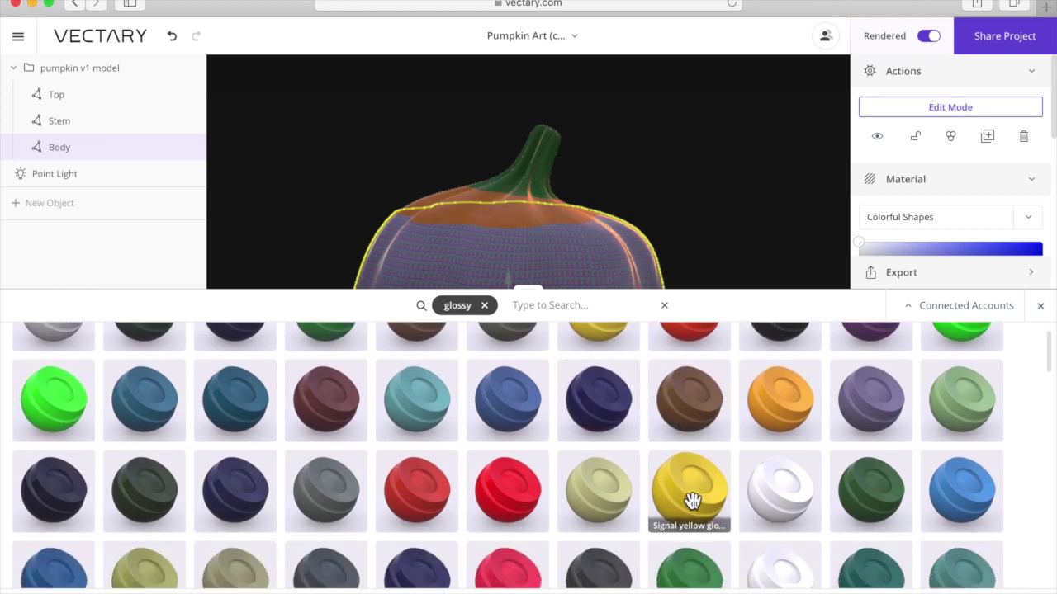
pyautogui.scroll(-2, 692, 500)
pyautogui.scroll(-1, 691, 500)
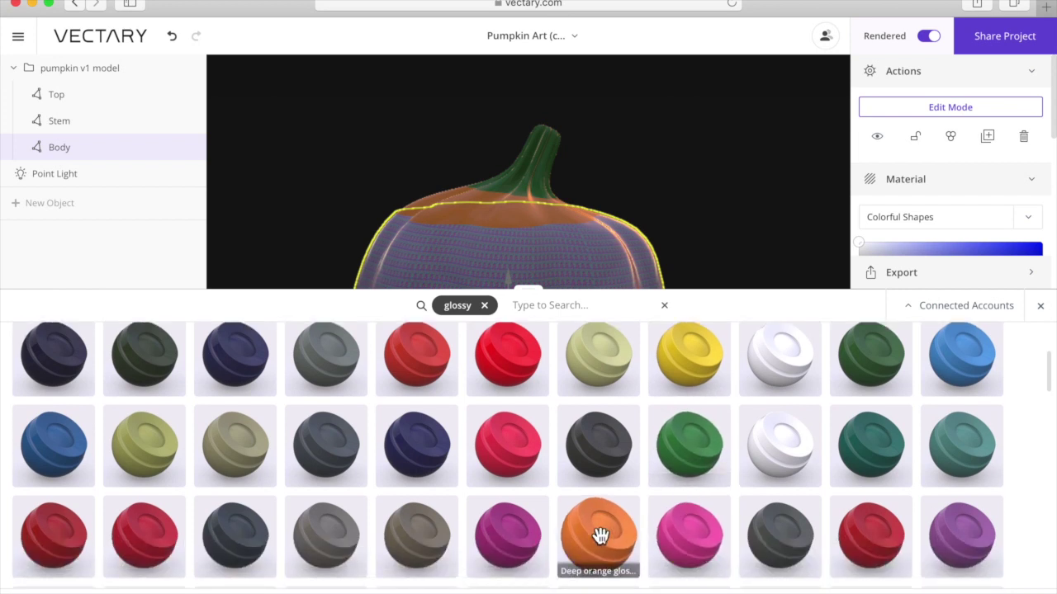
pyautogui.click(600, 536)
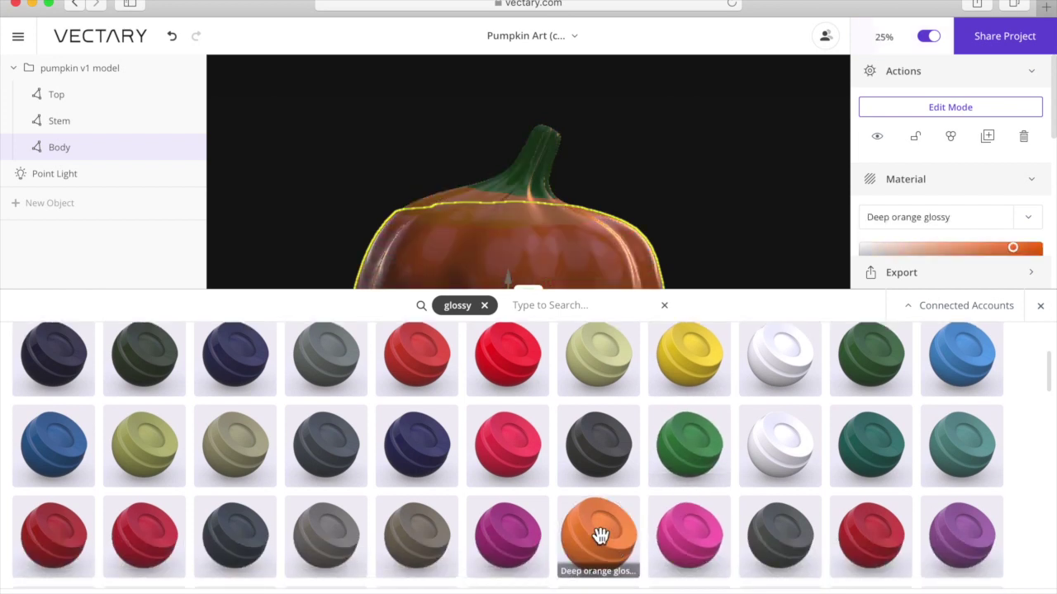
pyautogui.click(71, 97)
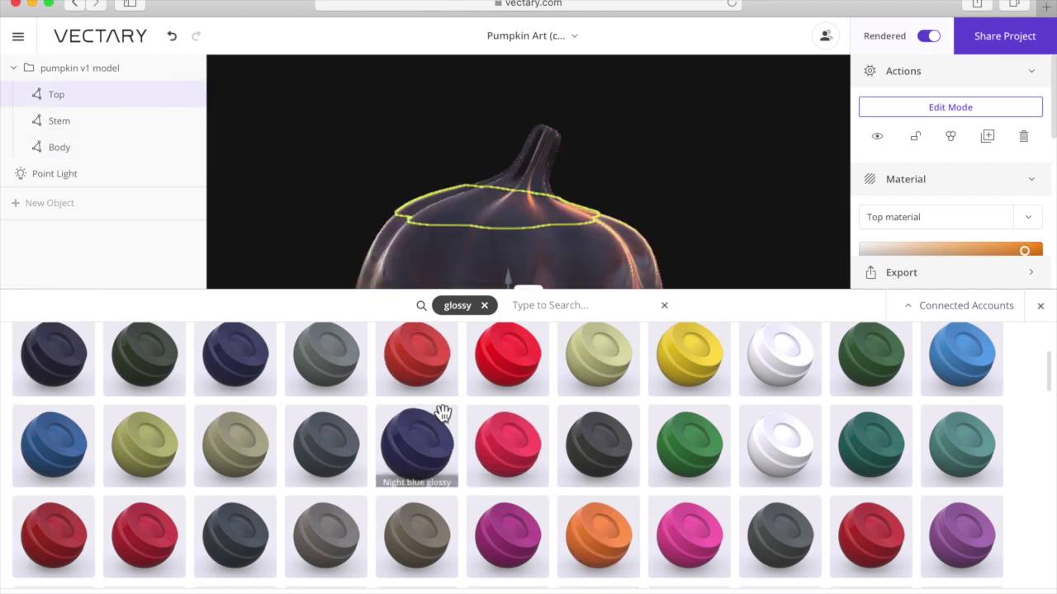
pyautogui.click(605, 537)
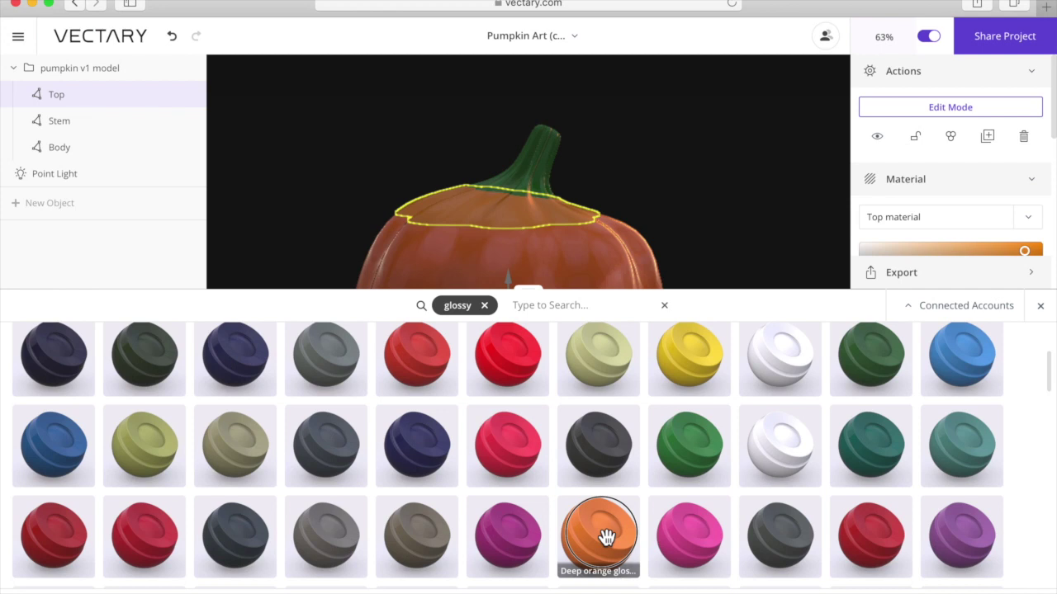
pyautogui.click(605, 536)
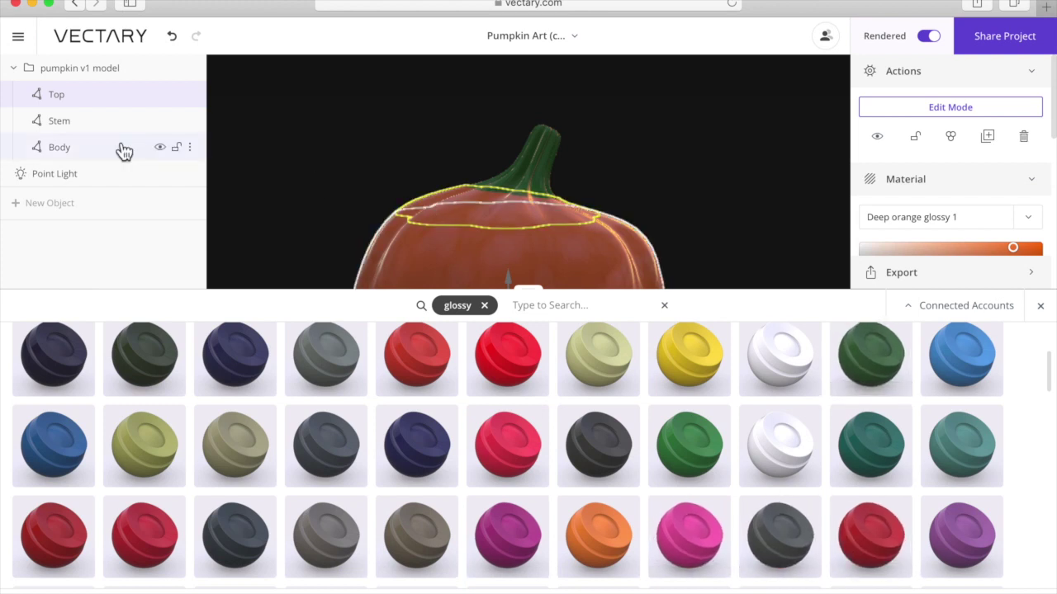
# Apply the Leaf green glossy material to the Stem, close the material library and deselect the part
pyautogui.click(66, 124)
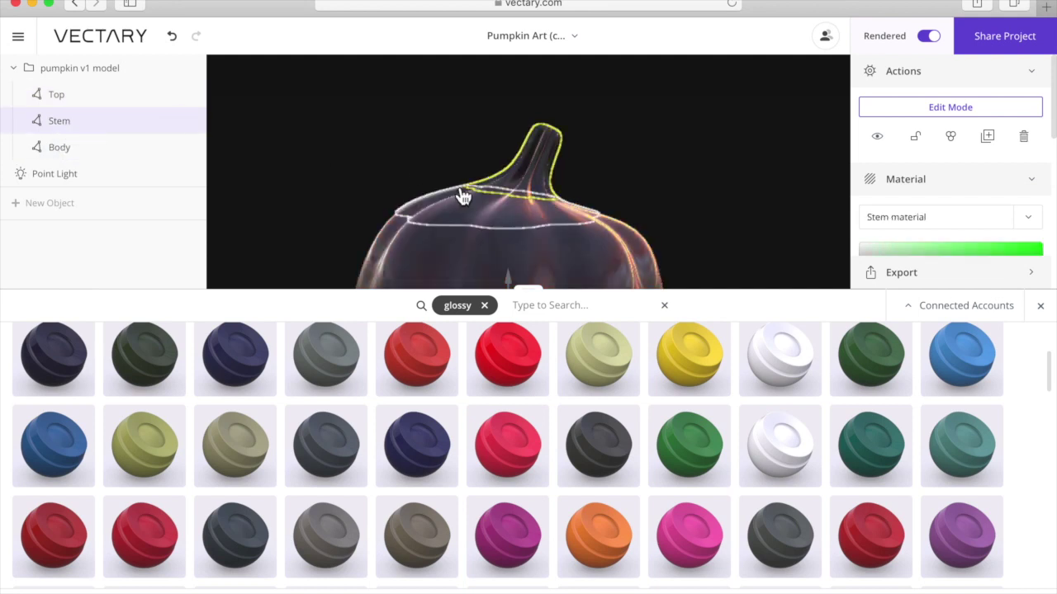
pyautogui.click(882, 357)
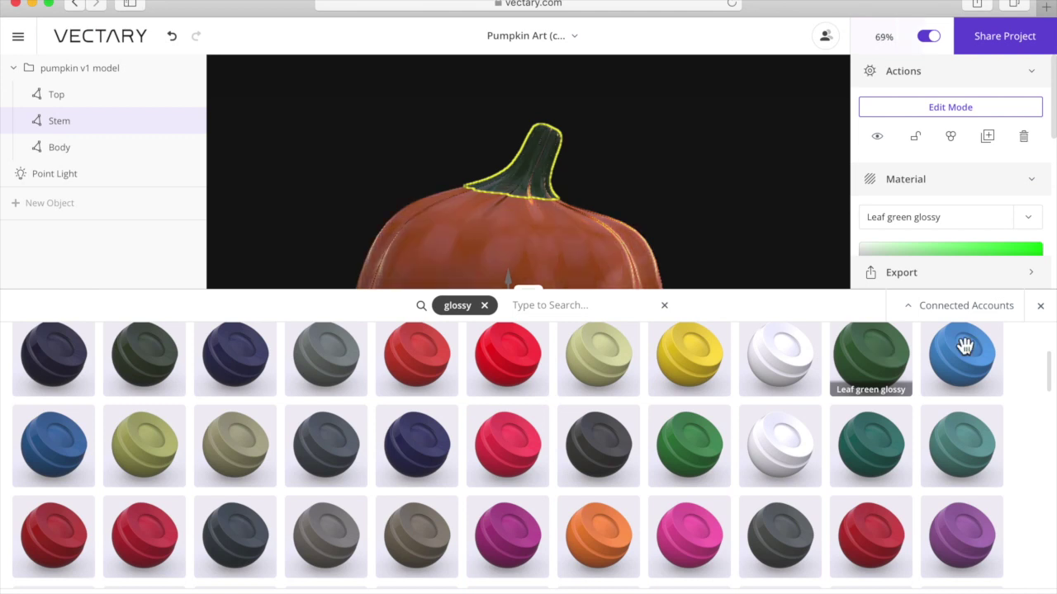
pyautogui.click(1041, 309)
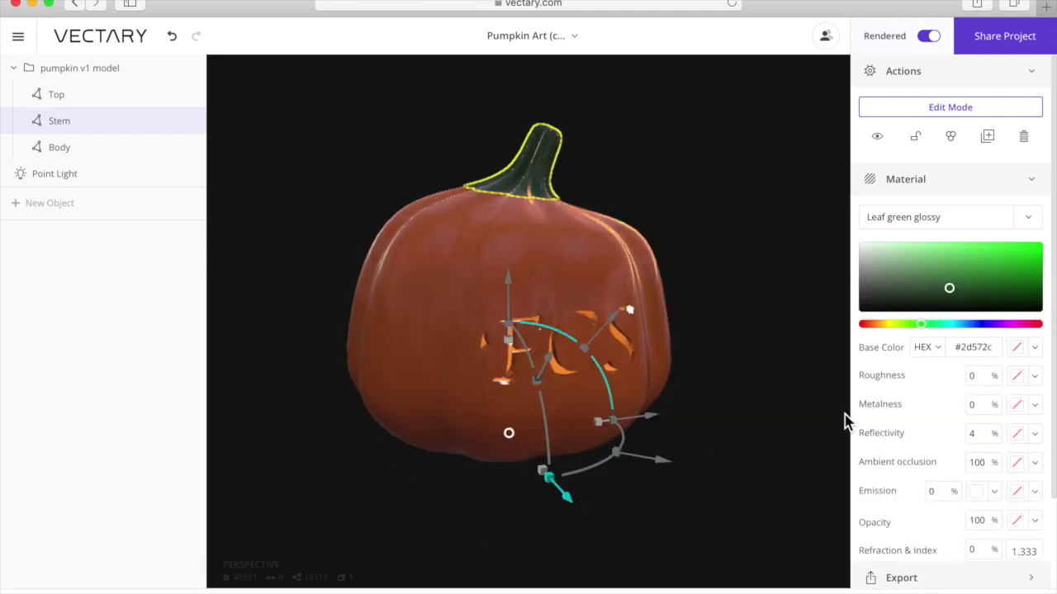
pyautogui.click(302, 196)
pyautogui.moveTo(696, 296); pyautogui.dragTo(666, 291)
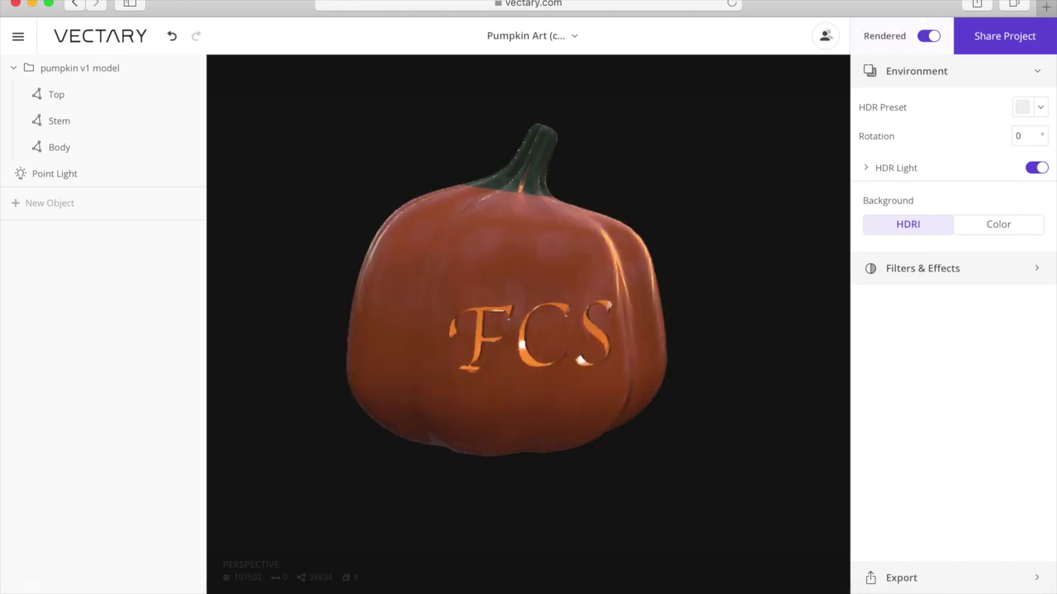
# Add a spot light to the scene from the light library
pyautogui.click(529, 593)
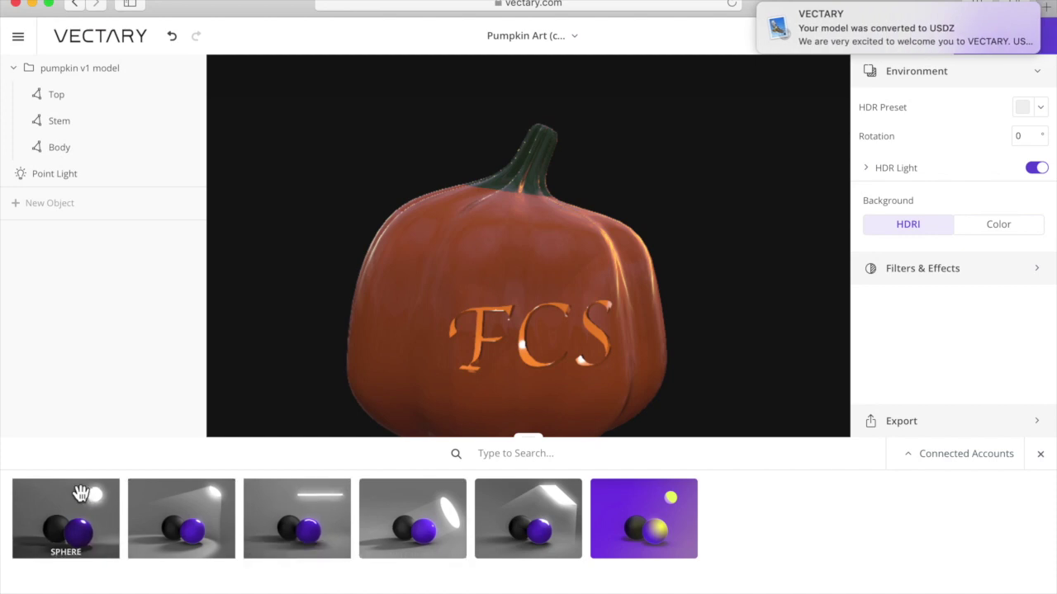
pyautogui.click(155, 515)
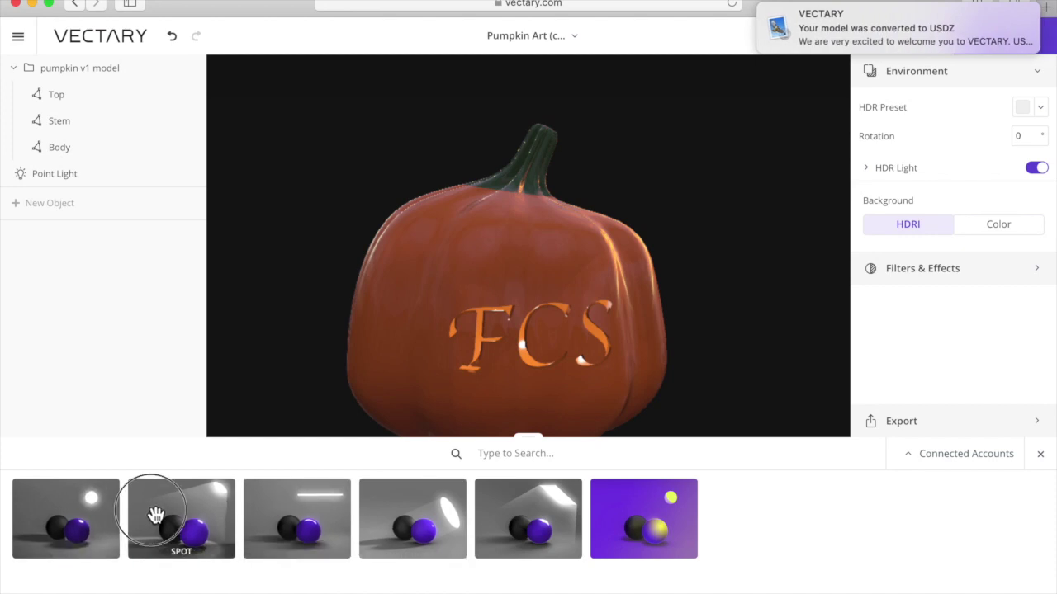
pyautogui.press('super+shift+backslash')
pyautogui.click(387, 181)
pyautogui.scroll(3, 387, 182)
pyautogui.scroll(-3, 387, 182)
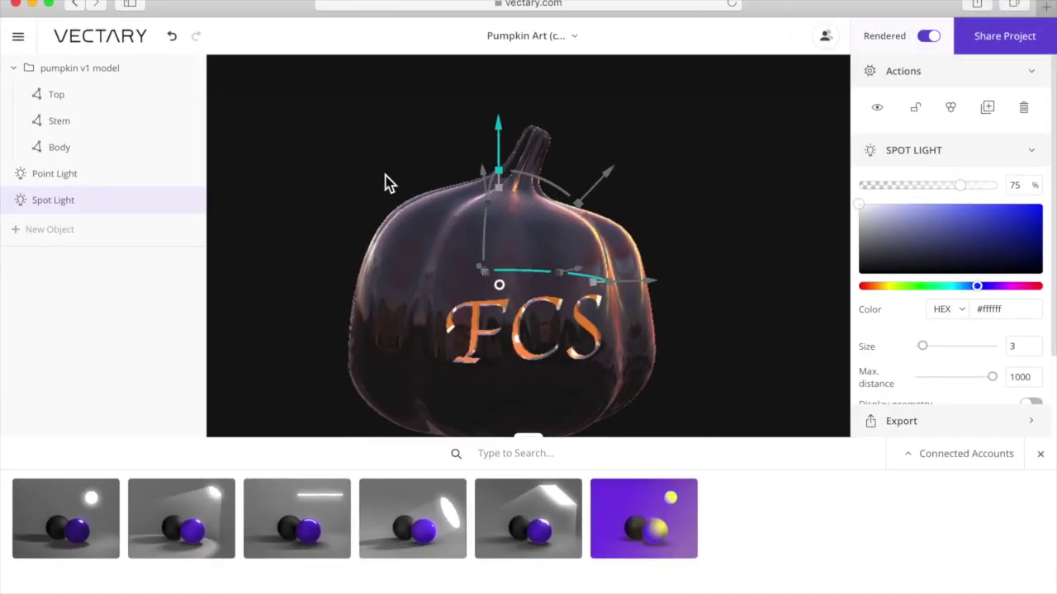
# Hide the Point Light and move the Spot Light out of the pumpkin to a spot above its upper left side
pyautogui.click(73, 205)
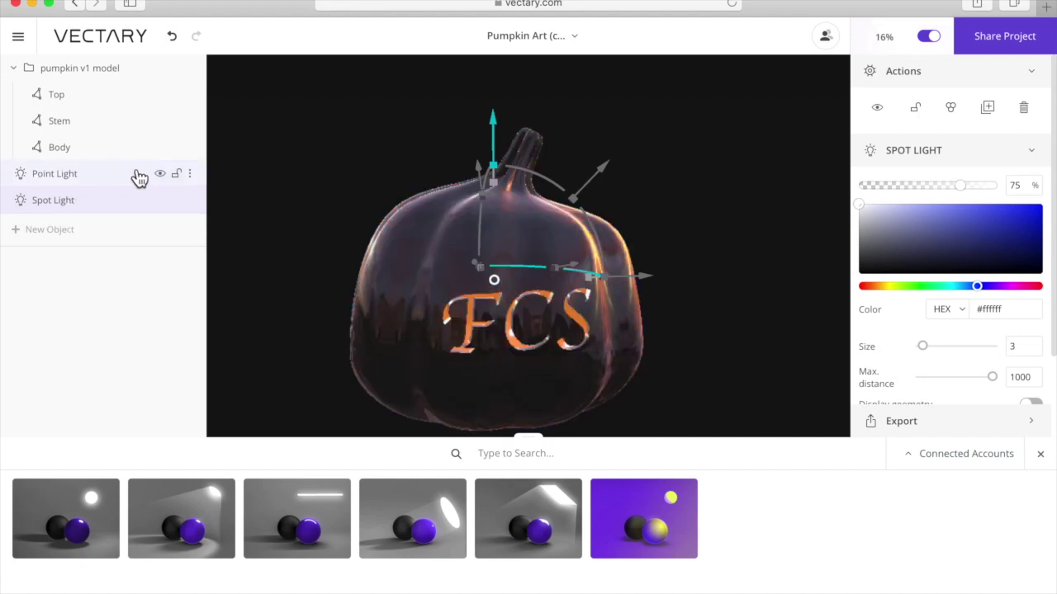
pyautogui.click(160, 175)
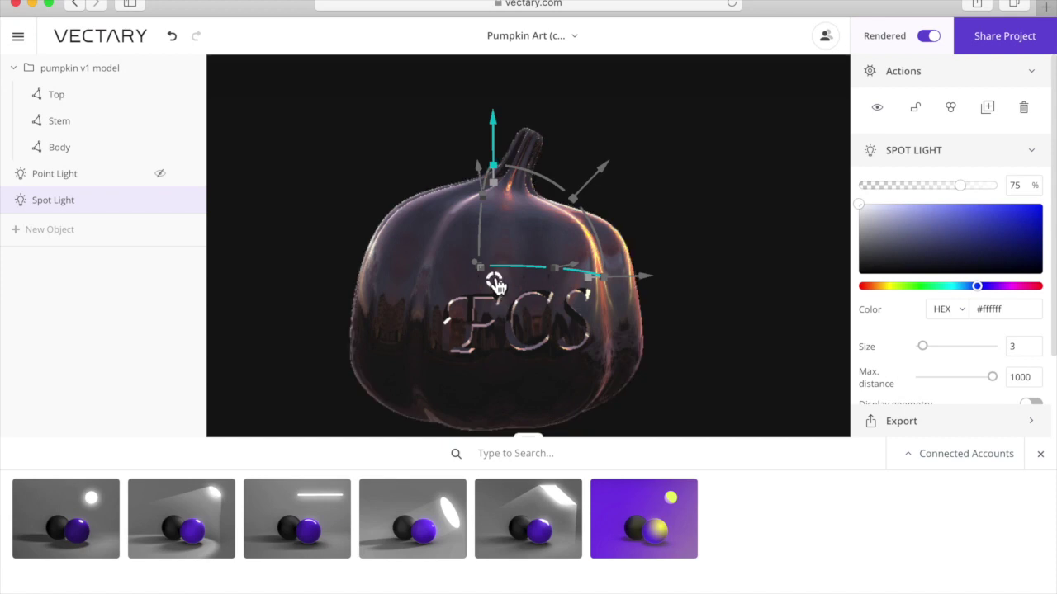
pyautogui.click(494, 280)
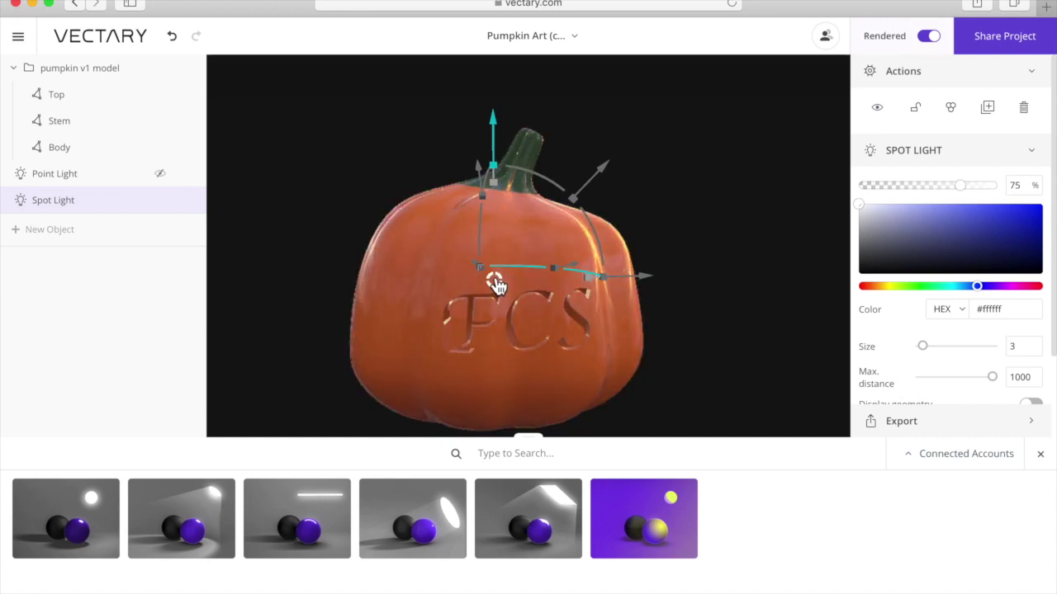
pyautogui.moveTo(495, 283); pyautogui.dragTo(307, 173)
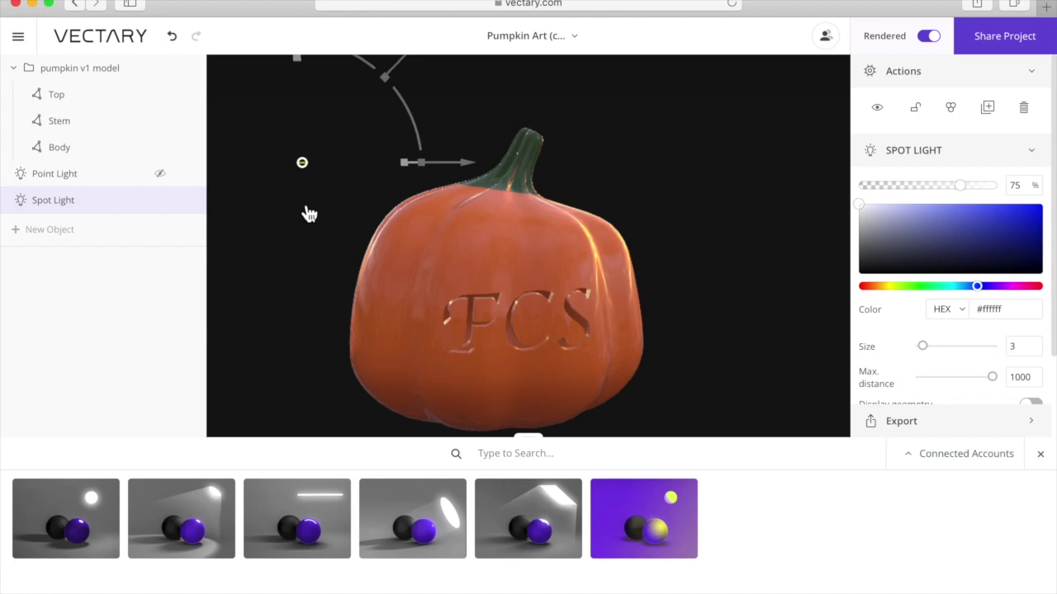
# Move the Spot Light outward so that it sits in front of the pumpkin's upper left side
pyautogui.scroll(-3, 309, 214)
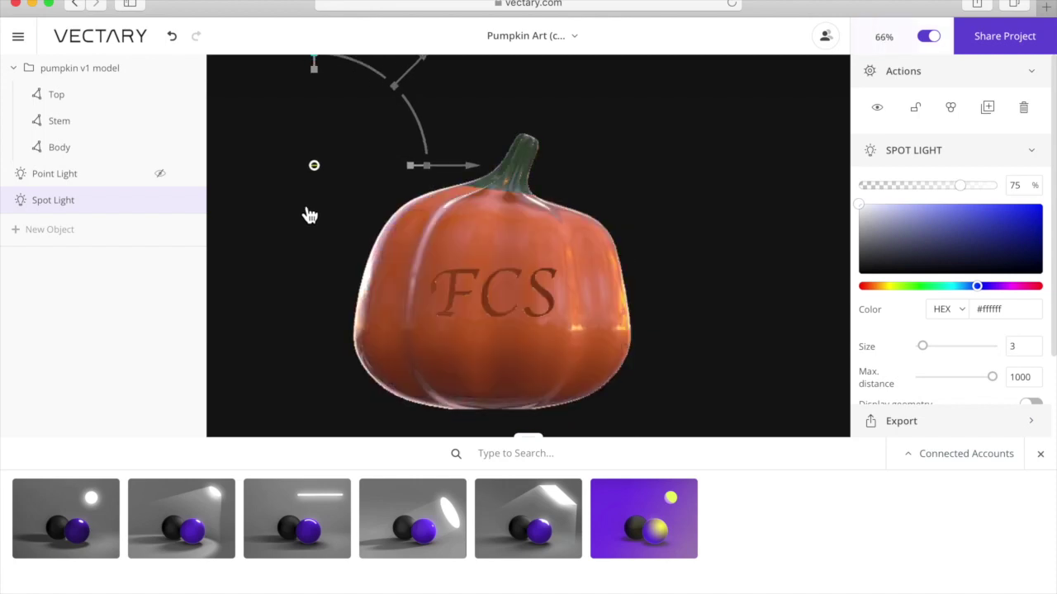
pyautogui.hscroll(10, 309, 216)
pyautogui.moveTo(570, 165); pyautogui.dragTo(746, 163)
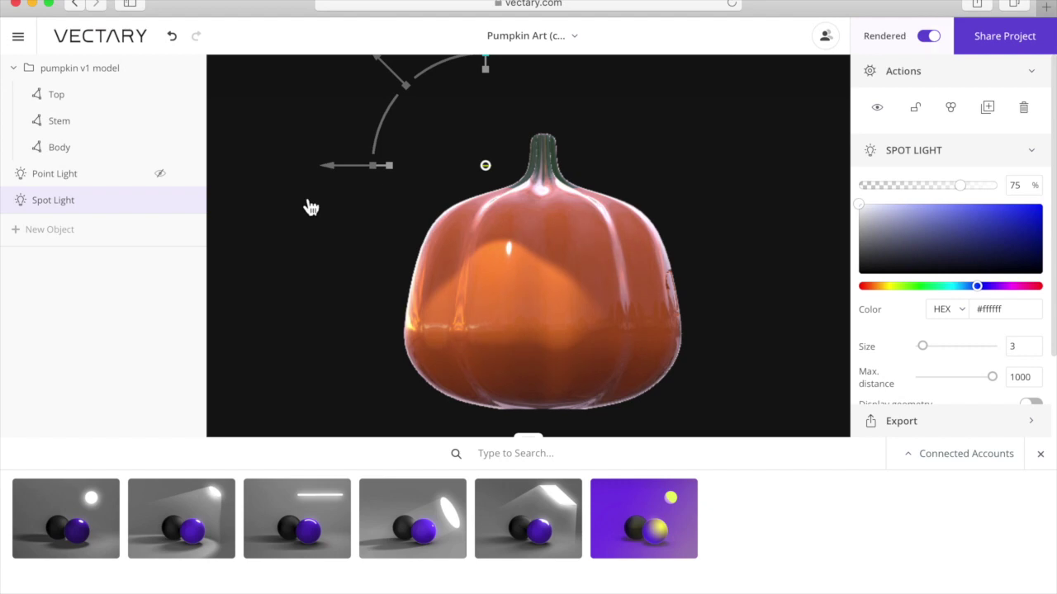
pyautogui.moveTo(310, 206); pyautogui.dragTo(317, 339)
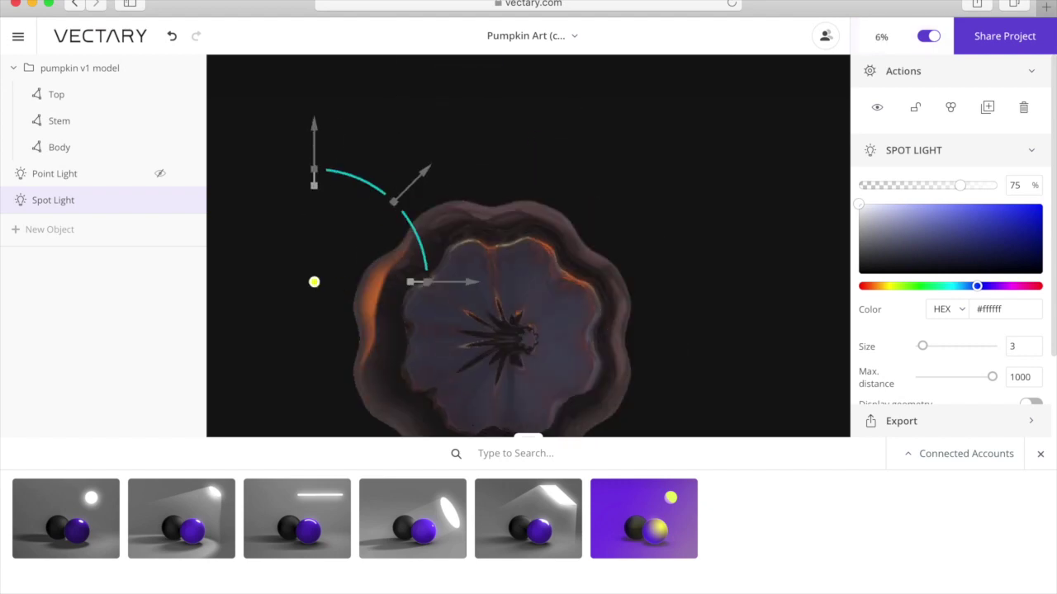
pyautogui.moveTo(302, 218); pyautogui.dragTo(302, 162)
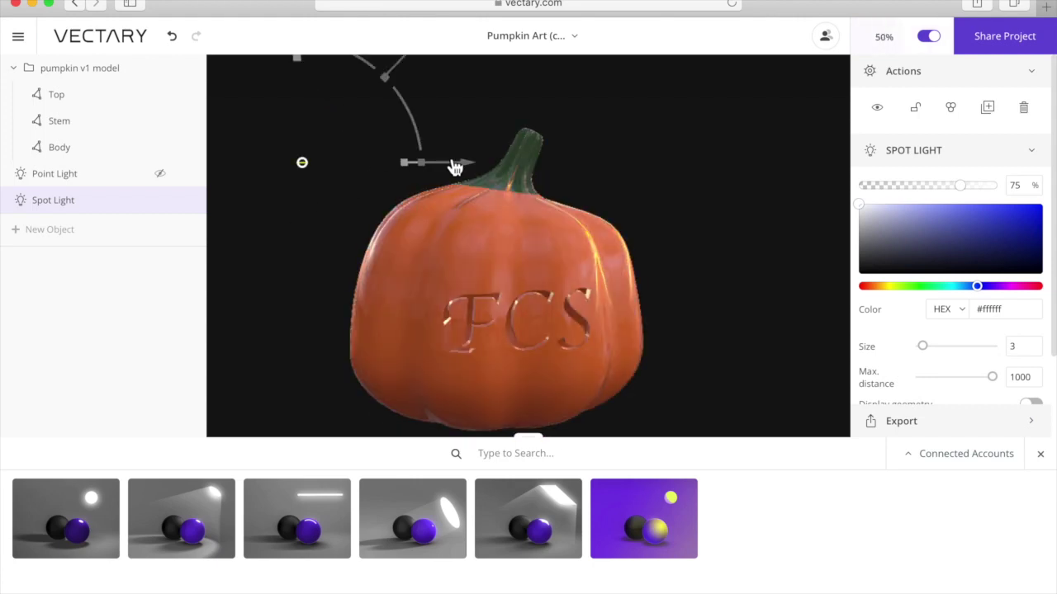
pyautogui.click(658, 181)
pyautogui.moveTo(658, 182); pyautogui.dragTo(661, 231)
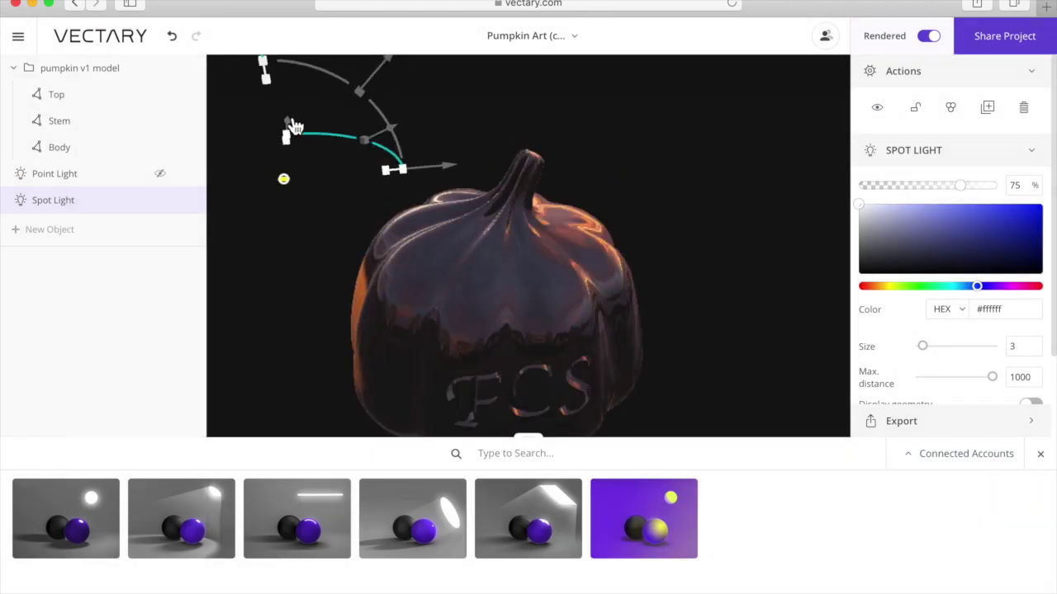
pyautogui.moveTo(290, 130); pyautogui.dragTo(250, 80)
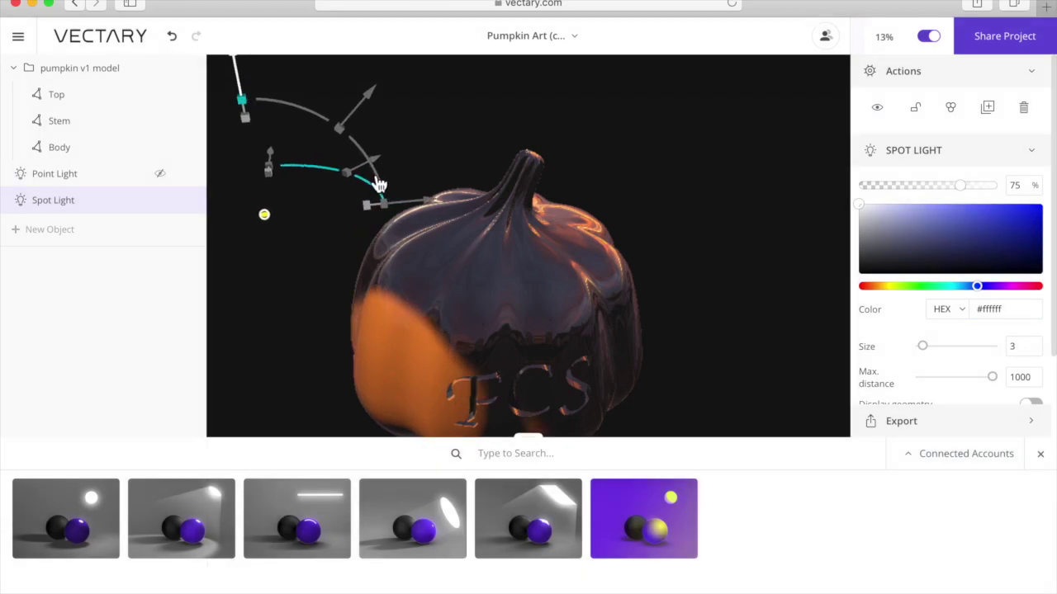
# Rotate the Spot Light to shine on the pumpkin's carved front and set its intensity to 53%
pyautogui.moveTo(372, 161); pyautogui.dragTo(286, 109)
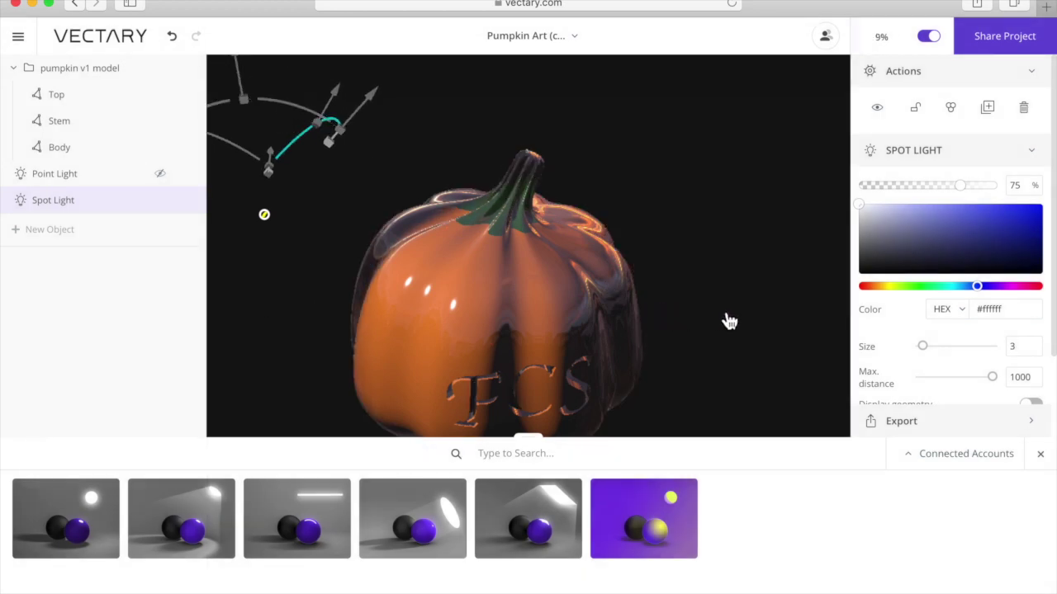
pyautogui.moveTo(721, 239); pyautogui.dragTo(717, 262)
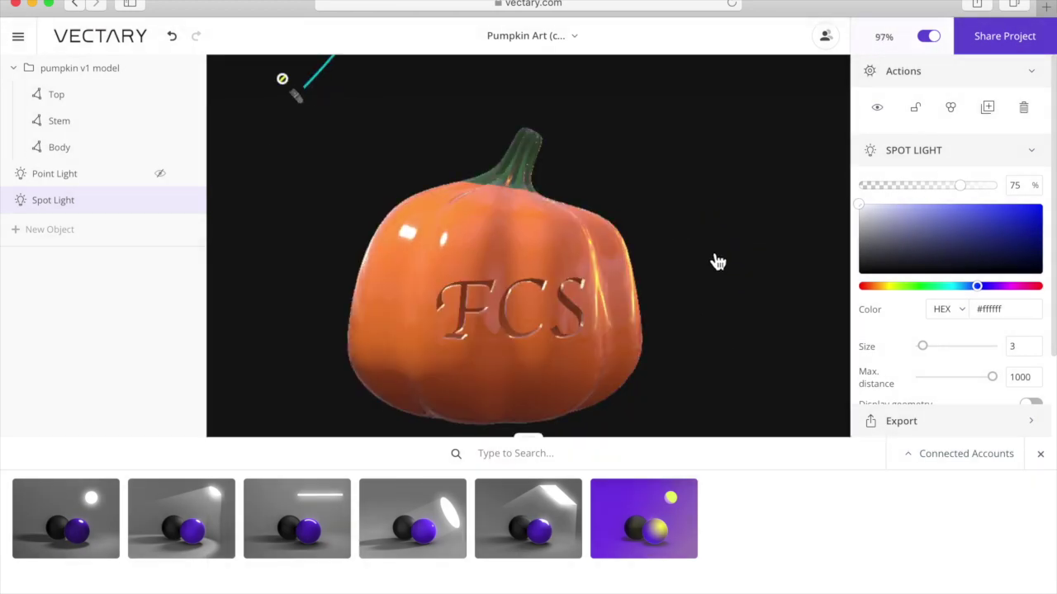
pyautogui.moveTo(960, 185); pyautogui.dragTo(938, 193)
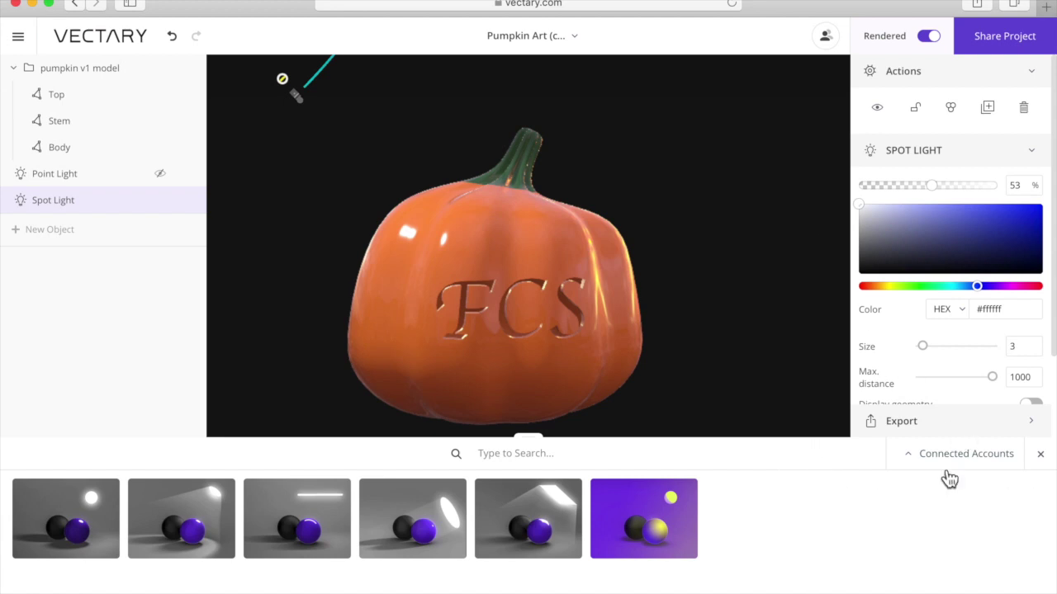
pyautogui.click(1039, 454)
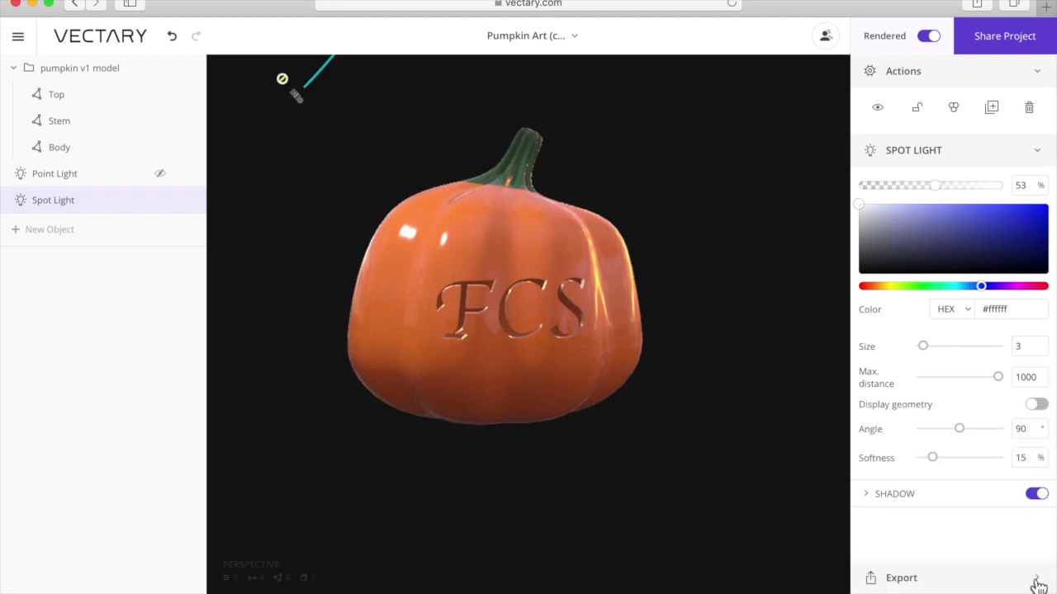
# Export the relit pumpkin as a USDZ 3D file and return to the project
pyautogui.click(1005, 586)
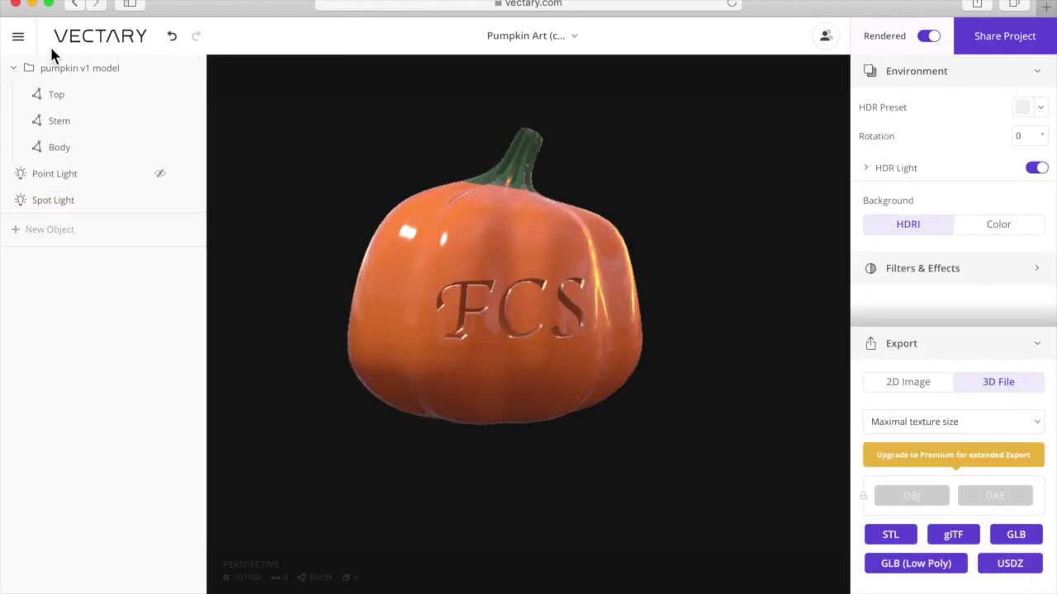
pyautogui.hotkey('shift', 'o')
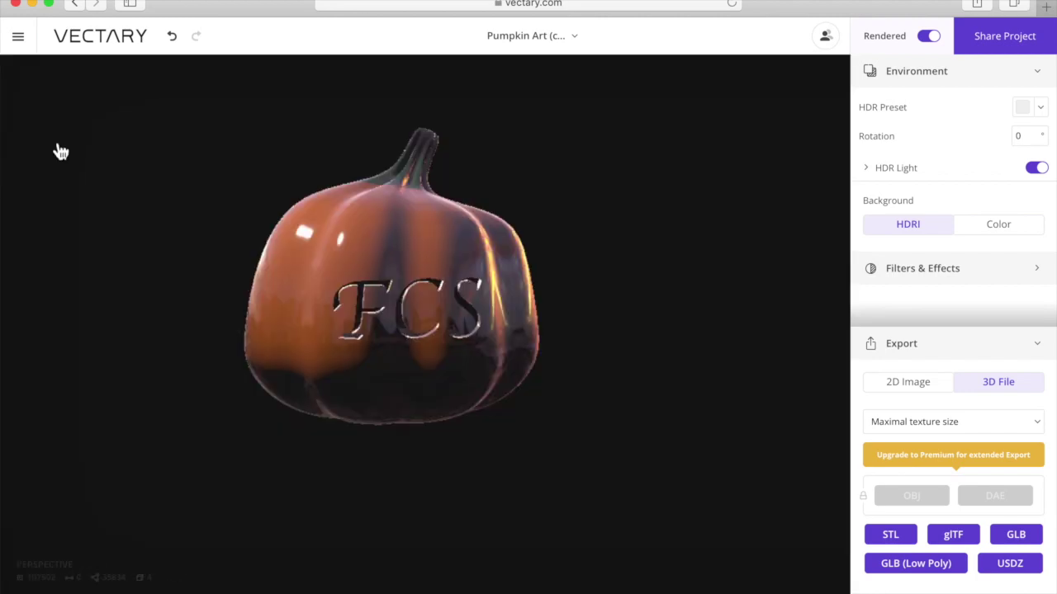
pyautogui.click(18, 39)
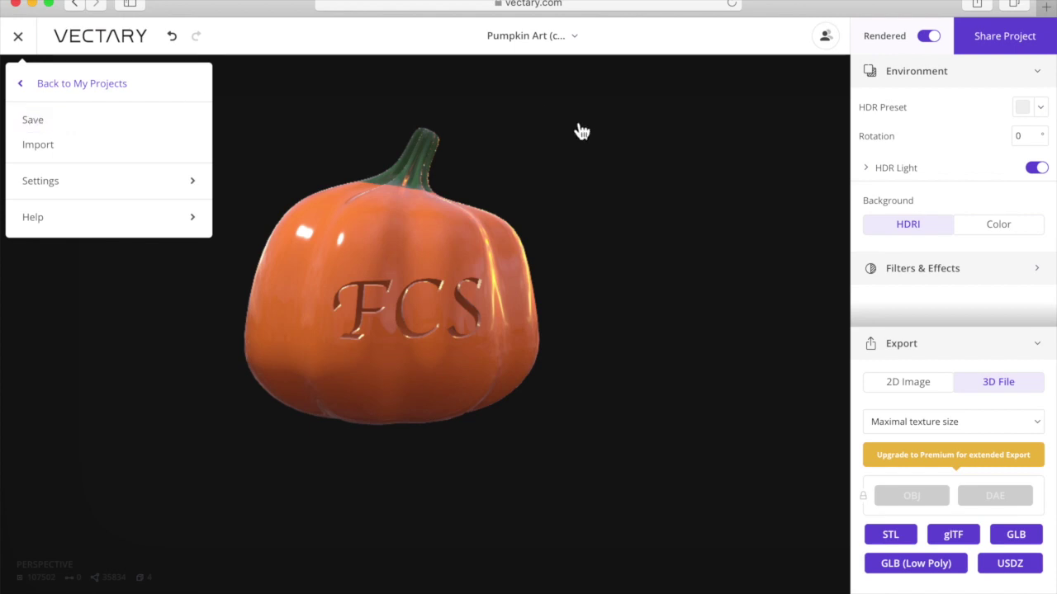
pyautogui.click(1013, 570)
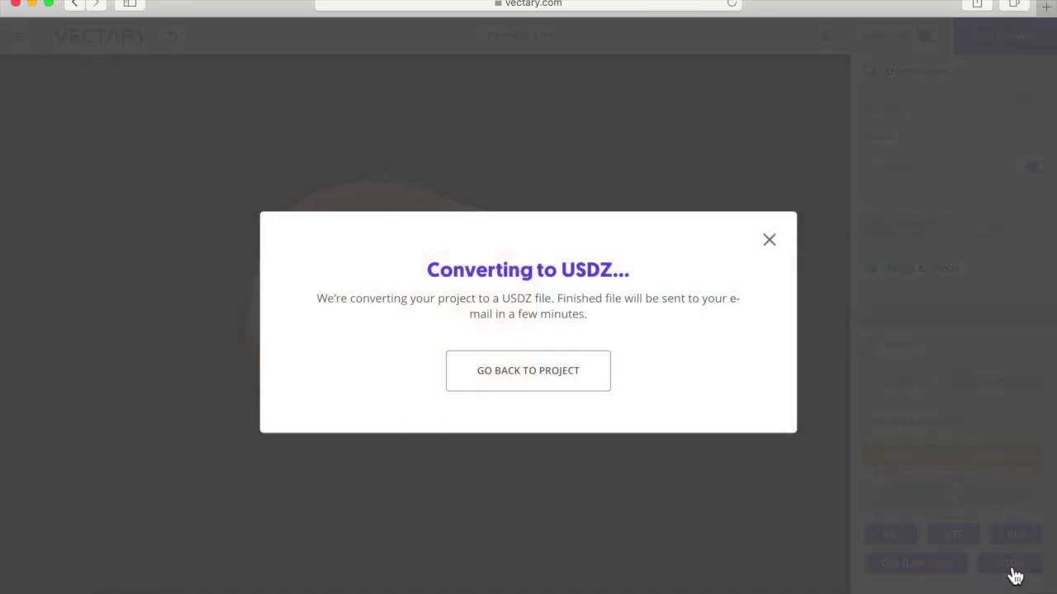
pyautogui.click(535, 379)
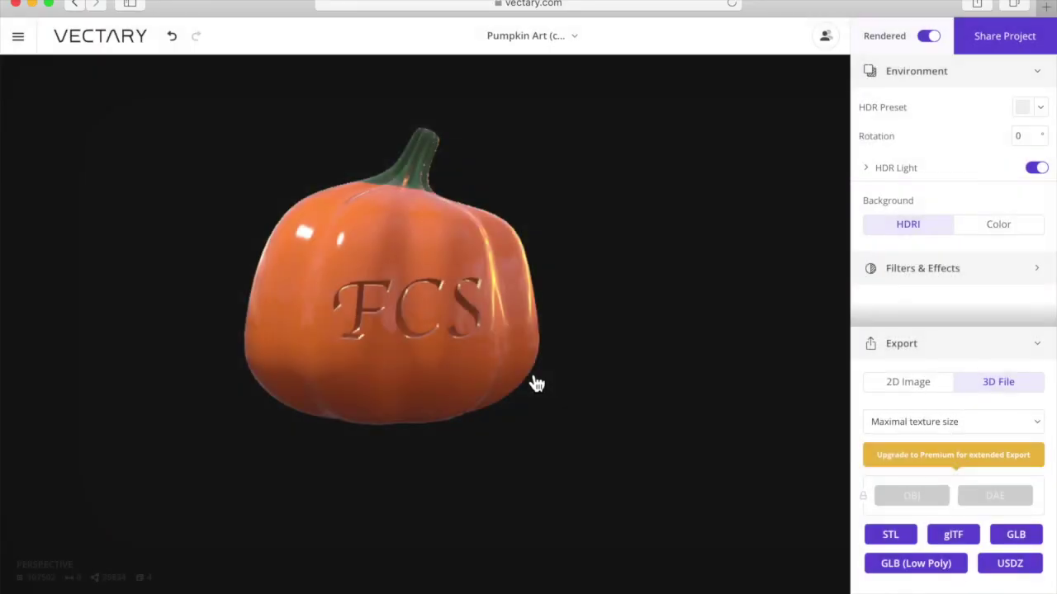